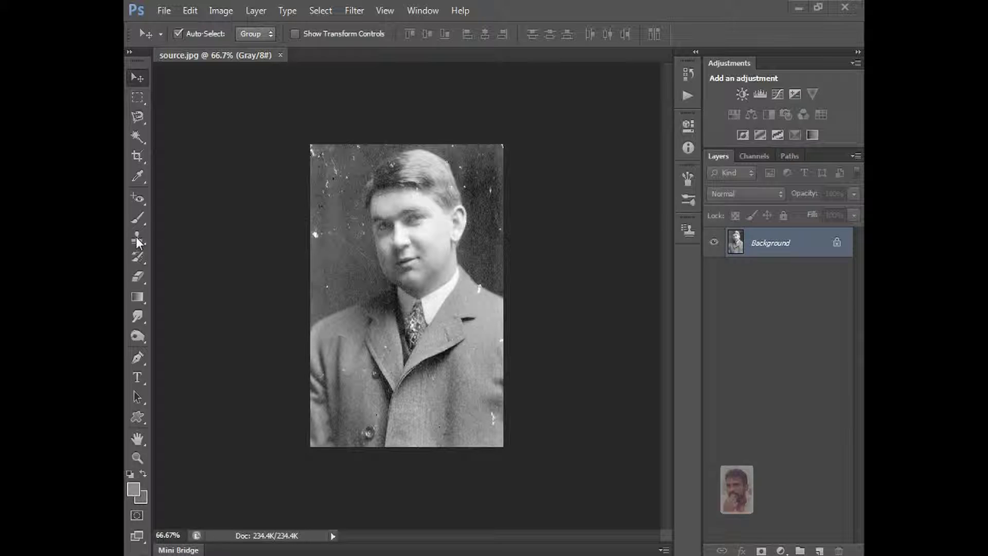
Step: Activate the Clone Stamp tool for retouching the old portrait
{"action": "left_click", "coordinate": [138, 241]}
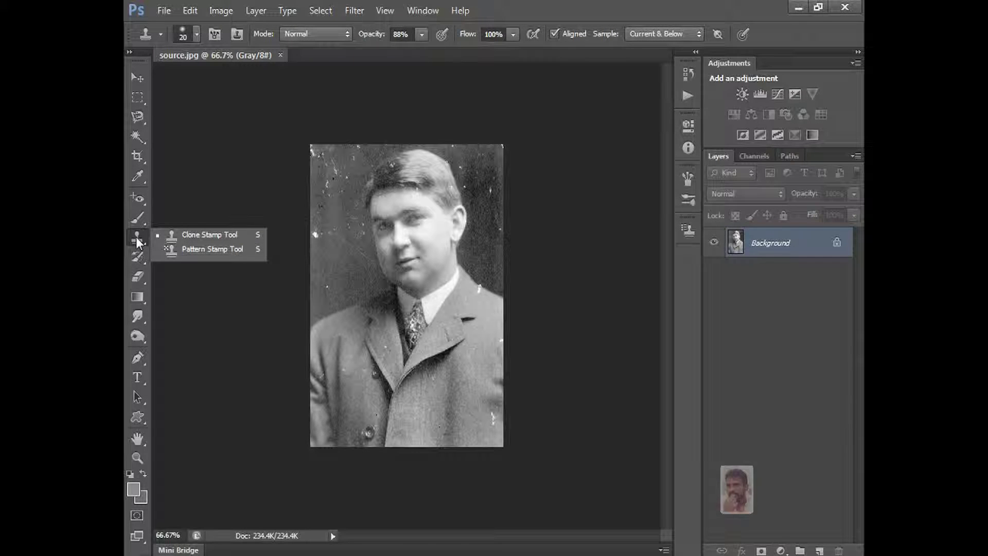
{"action": "left_click", "coordinate": [205, 240]}
Step: Examine the scratches and white specks across the portrait at several magnifications
{"action": "key", "text": "ctrl+plus"}
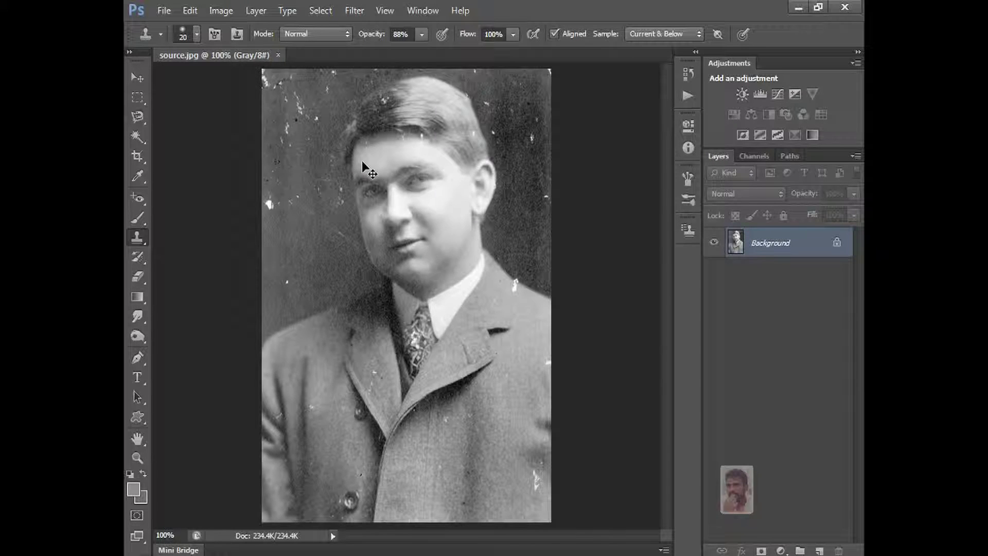
{"action": "key", "text": "ctrl+plus"}
{"action": "key", "text": "ctrl+minus"}
{"action": "key", "text": "ctrl+minus"}
{"action": "key", "text": "ctrl+plus"}
{"action": "key", "text": "ctrl+plus"}
{"action": "key", "text": "ctrl+minus"}
{"action": "key", "text": "ctrl+plus"}
{"action": "key", "text": "ctrl+minus"}
{"action": "key", "text": "ctrl+plus"}
{"action": "key", "text": "ctrl+plus"}
{"action": "left_click_drag", "start_coordinate": [320, 162], "coordinate": [415, 273]}
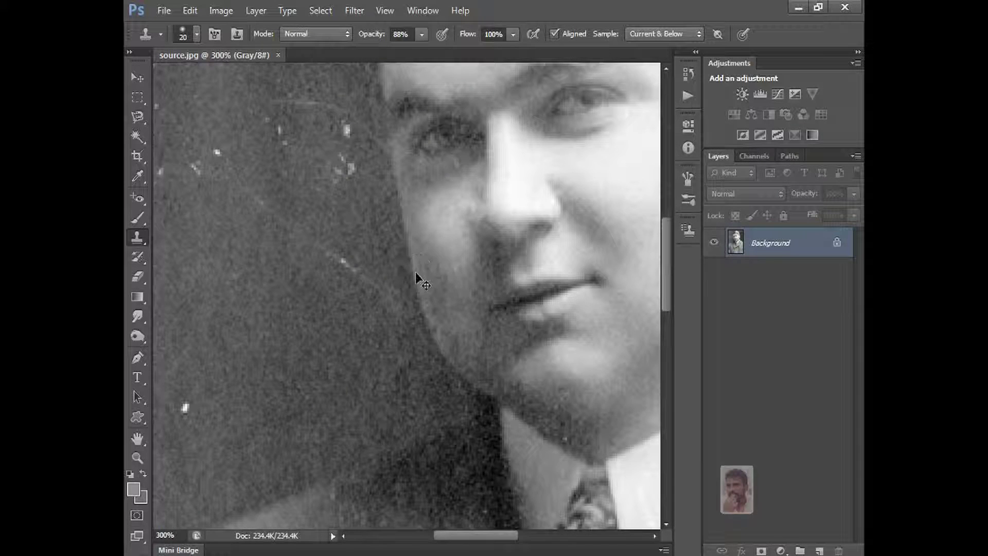
{"action": "key", "text": "ctrl+minus"}
{"action": "key", "text": "ctrl+minus"}
Step: Set the Clone Stamp opacity to 100% and duplicate the Background layer
{"action": "left_click_drag", "start_coordinate": [381, 38], "coordinate": [409, 37]}
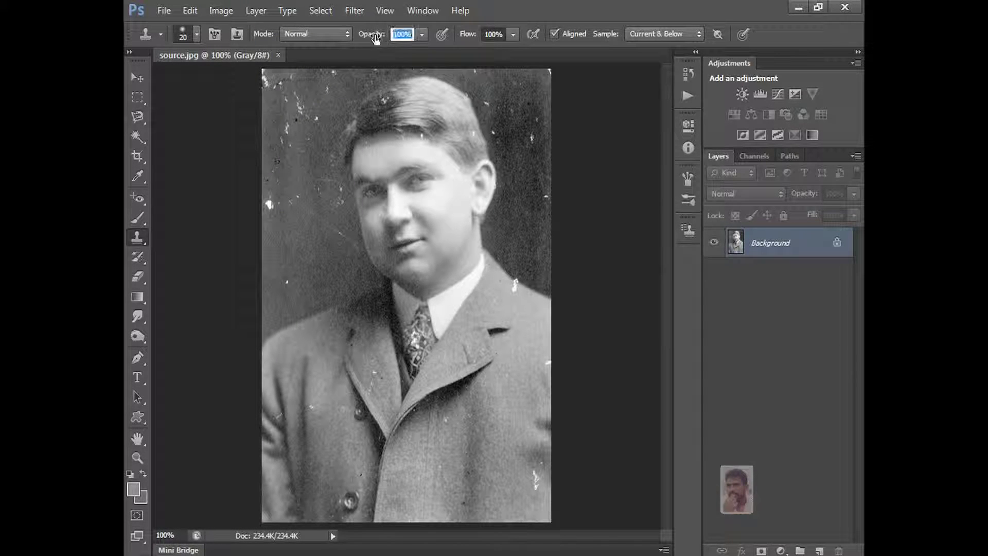
{"action": "left_click", "coordinate": [197, 41]}
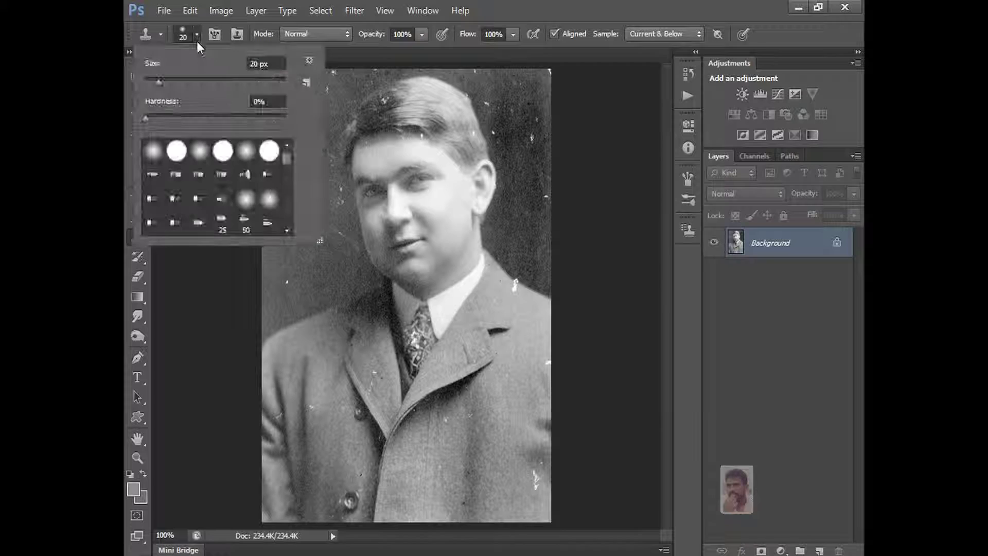
{"action": "left_click", "coordinate": [197, 41]}
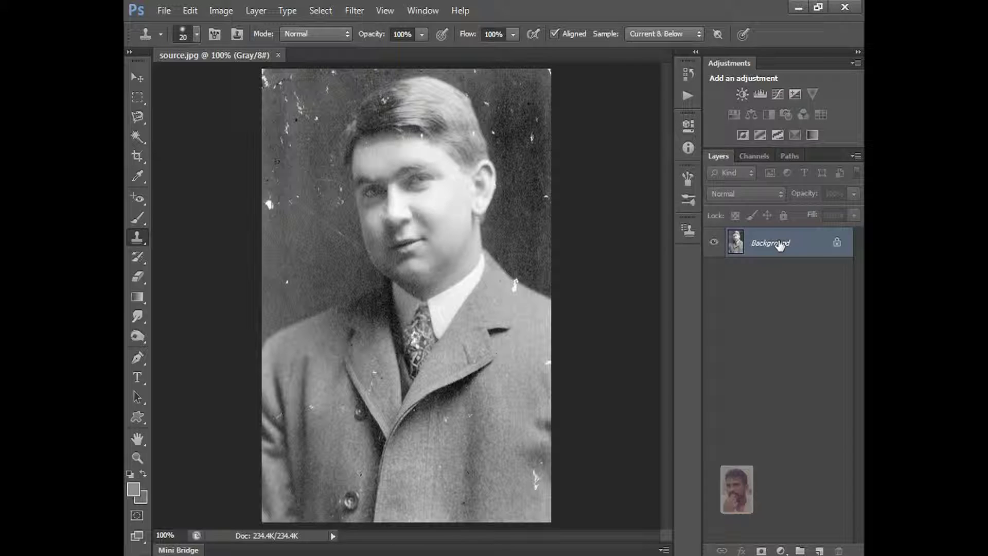
{"action": "key", "text": "ctrl+j"}
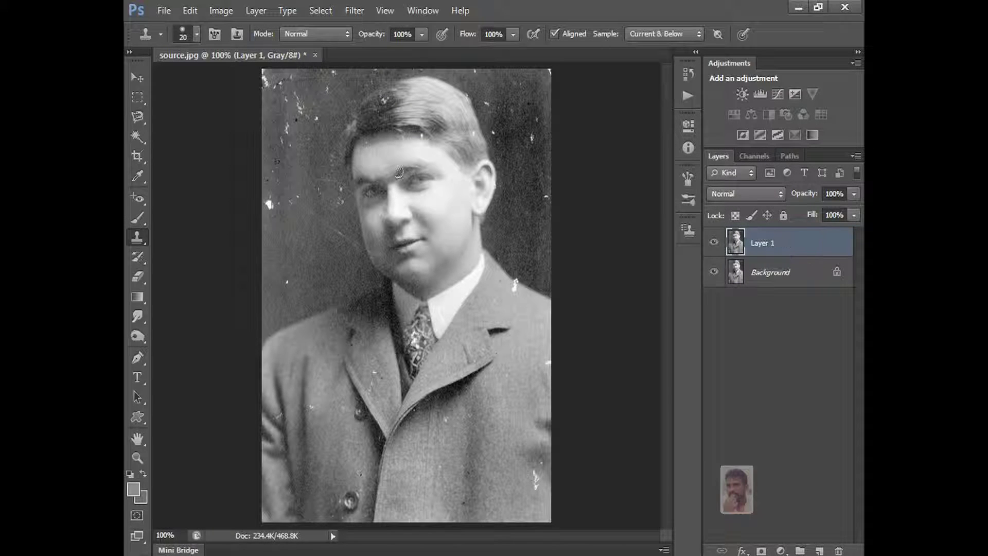
Step: Clone clean backdrop texture over the large white blotch at the photo's left edge and the small specks beside it
{"action": "key", "text": "ctrl+equal"}
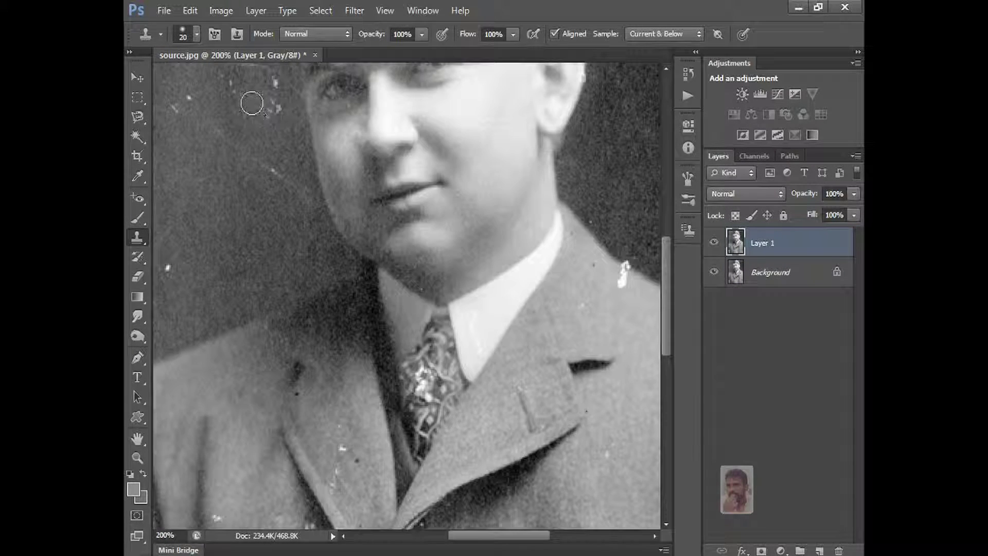
{"action": "left_click_drag", "start_coordinate": [254, 108], "coordinate": [380, 301]}
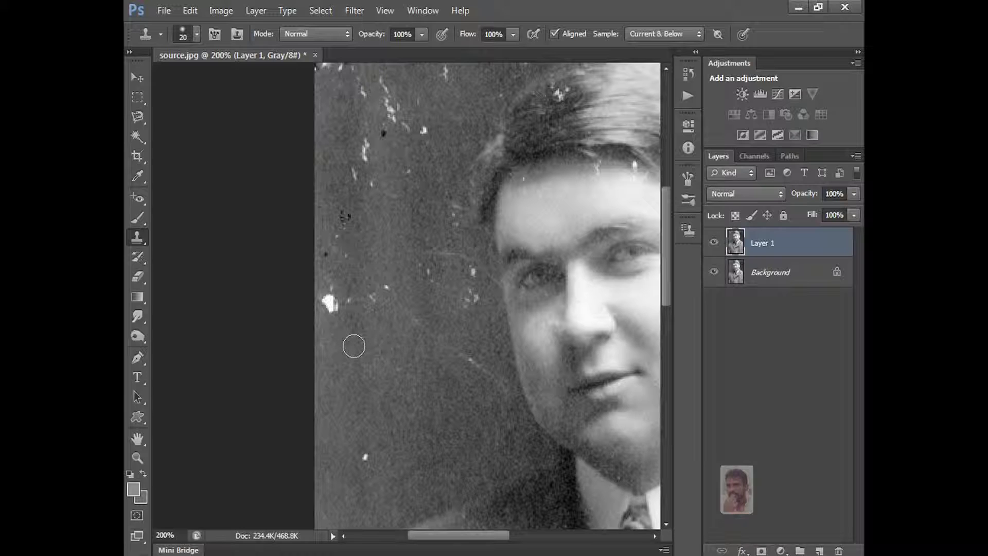
{"action": "key", "text": "alt"}
{"action": "left_click", "coordinate": [354, 342], "text": "alt"}
{"action": "left_click", "coordinate": [337, 307]}
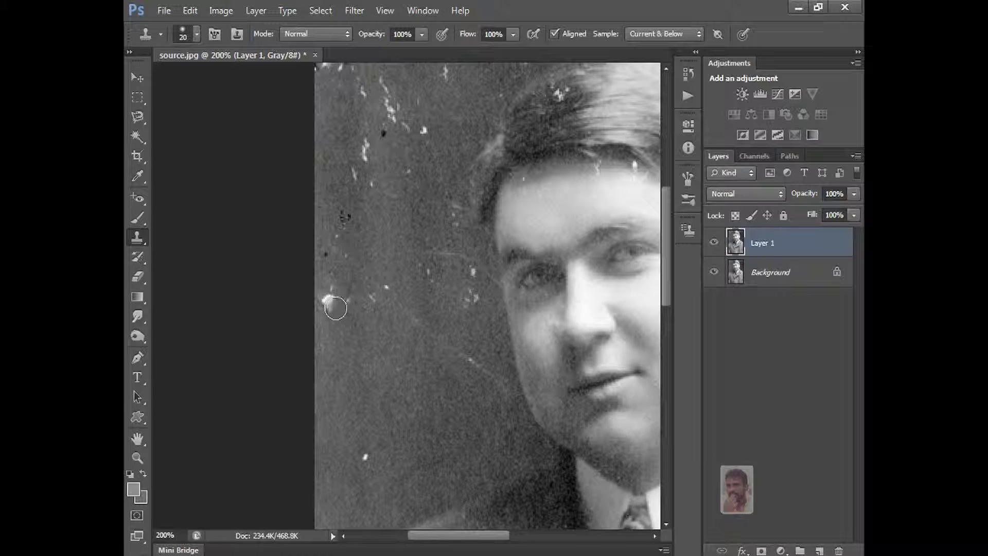
{"action": "left_click", "coordinate": [328, 301]}
{"action": "left_click", "coordinate": [328, 300]}
{"action": "left_click_drag", "start_coordinate": [328, 298], "coordinate": [375, 294]}
{"action": "left_click", "coordinate": [382, 287]}
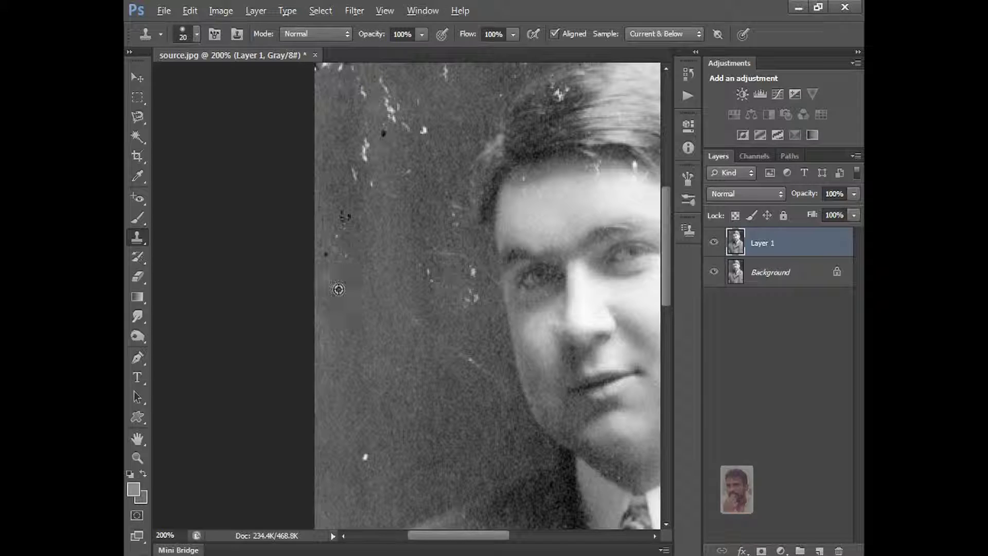
Step: Clone out the dark specks in the backdrop just above the repaired blotch at the photo's left edge
{"action": "mouse_move", "coordinate": [326, 258]}
{"action": "left_mouse_down"}
{"action": "mouse_move", "coordinate": [340, 237]}
{"action": "mouse_move", "coordinate": [344, 252]}
{"action": "mouse_move", "coordinate": [344, 234]}
{"action": "mouse_move", "coordinate": [353, 245]}
{"action": "left_mouse_up"}
{"action": "left_click", "coordinate": [346, 254], "text": "alt"}
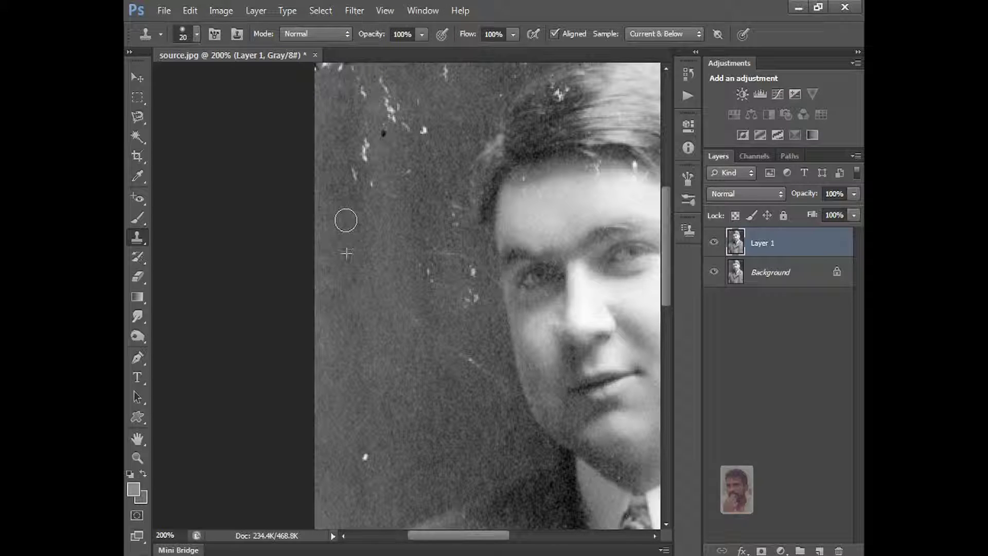
{"action": "left_click_drag", "start_coordinate": [345, 220], "coordinate": [316, 300]}
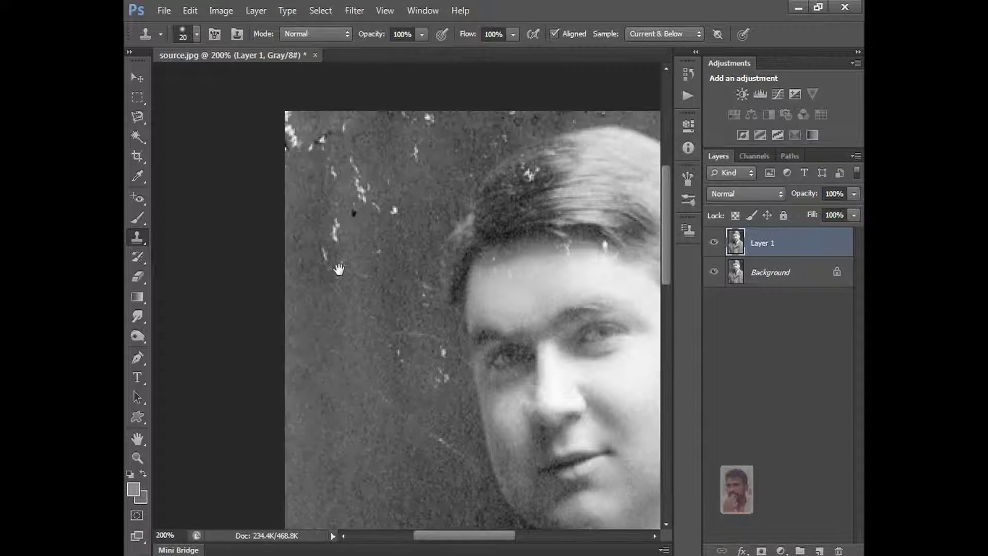
Step: Sample nearby backdrop and clone over the vertical white scratch in the upper-left part of the photo
{"action": "left_click", "coordinate": [322, 294], "text": "alt"}
{"action": "left_click", "coordinate": [327, 255]}
{"action": "left_click", "coordinate": [338, 263]}
{"action": "left_click", "coordinate": [336, 244]}
{"action": "left_click_drag", "start_coordinate": [335, 243], "coordinate": [335, 210]}
{"action": "left_click", "coordinate": [337, 217]}
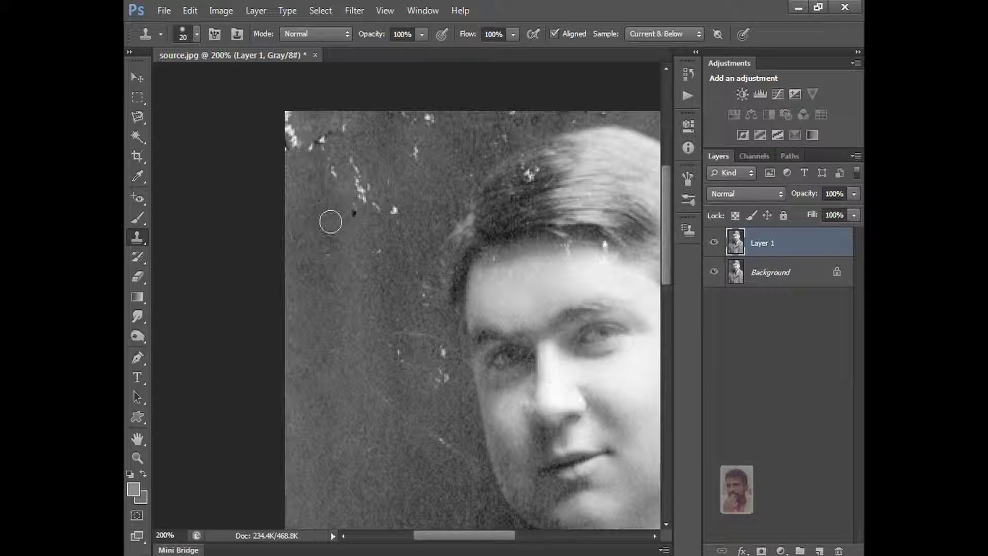
Step: Clone out the black speck and the remaining white scratches in the upper-left backdrop, below the photo's corner
{"action": "left_click", "coordinate": [330, 223], "text": "alt"}
{"action": "left_click", "coordinate": [350, 213]}
{"action": "mouse_move", "coordinate": [361, 201]}
{"action": "left_mouse_down"}
{"action": "mouse_move", "coordinate": [392, 212]}
{"action": "mouse_move", "coordinate": [380, 252]}
{"action": "left_mouse_up"}
{"action": "left_click", "coordinate": [196, 35]}
{"action": "left_click", "coordinate": [196, 35]}
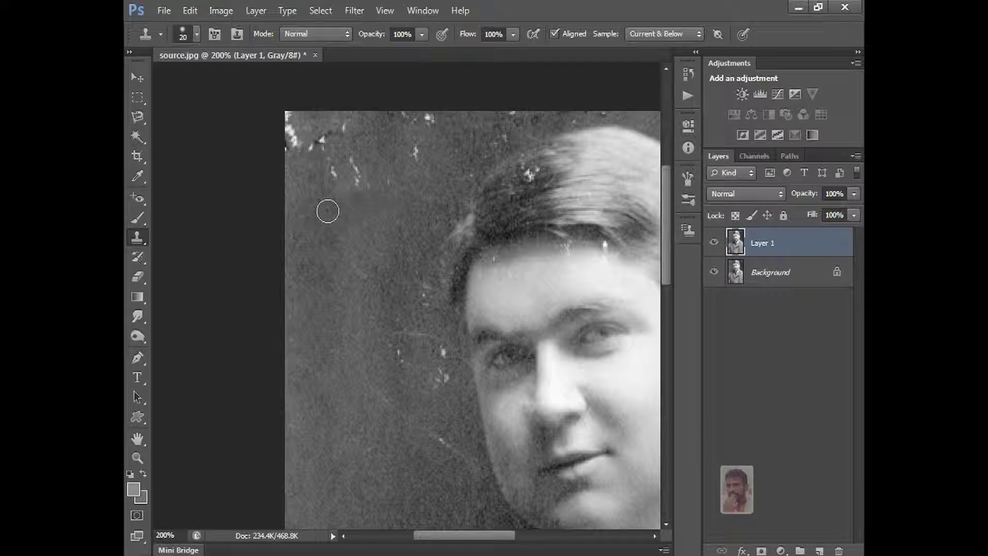
{"action": "mouse_move", "coordinate": [326, 199]}
{"action": "left_mouse_down"}
{"action": "mouse_move", "coordinate": [329, 174]}
{"action": "mouse_move", "coordinate": [355, 179]}
{"action": "left_mouse_up"}
{"action": "left_click", "coordinate": [355, 164]}
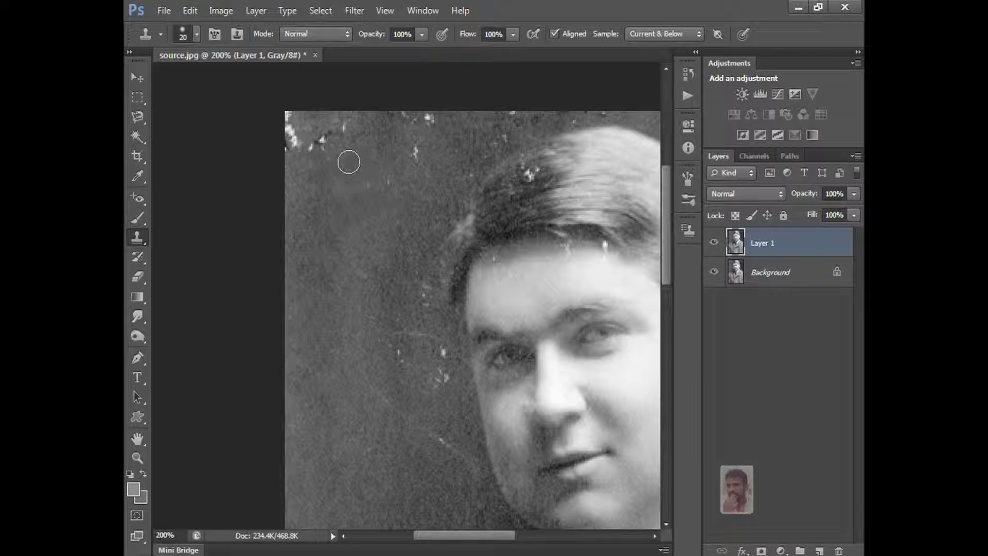
Step: Clone backdrop texture over the damaged upper-left corner and the white specks between it and the hair
{"action": "mouse_move", "coordinate": [326, 154]}
{"action": "left_mouse_down"}
{"action": "mouse_move", "coordinate": [319, 147]}
{"action": "mouse_move", "coordinate": [342, 131]}
{"action": "mouse_move", "coordinate": [291, 134]}
{"action": "left_mouse_up"}
{"action": "left_click", "coordinate": [322, 136], "text": "alt"}
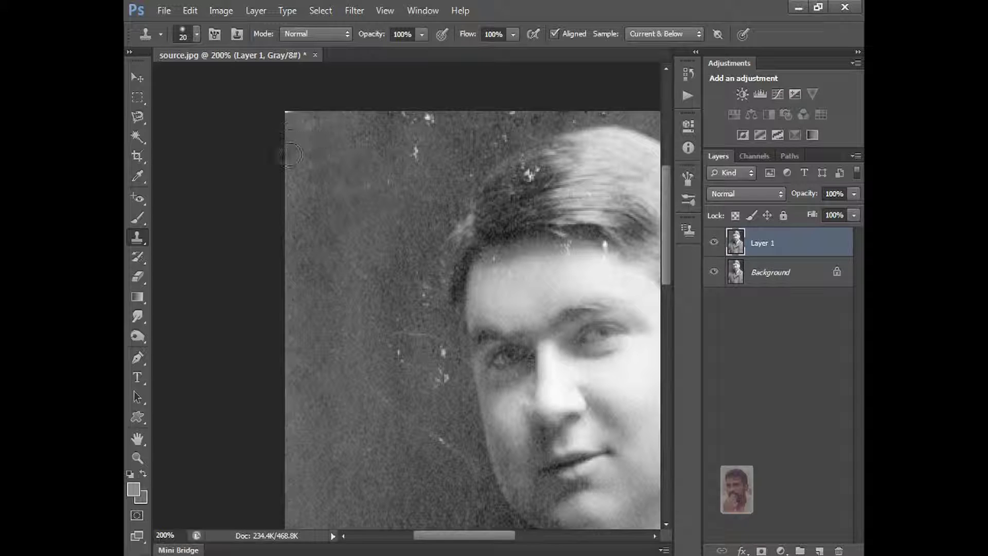
{"action": "left_click_drag", "start_coordinate": [364, 166], "coordinate": [260, 193]}
{"action": "left_click", "coordinate": [277, 162], "text": "alt"}
{"action": "left_click", "coordinate": [308, 178]}
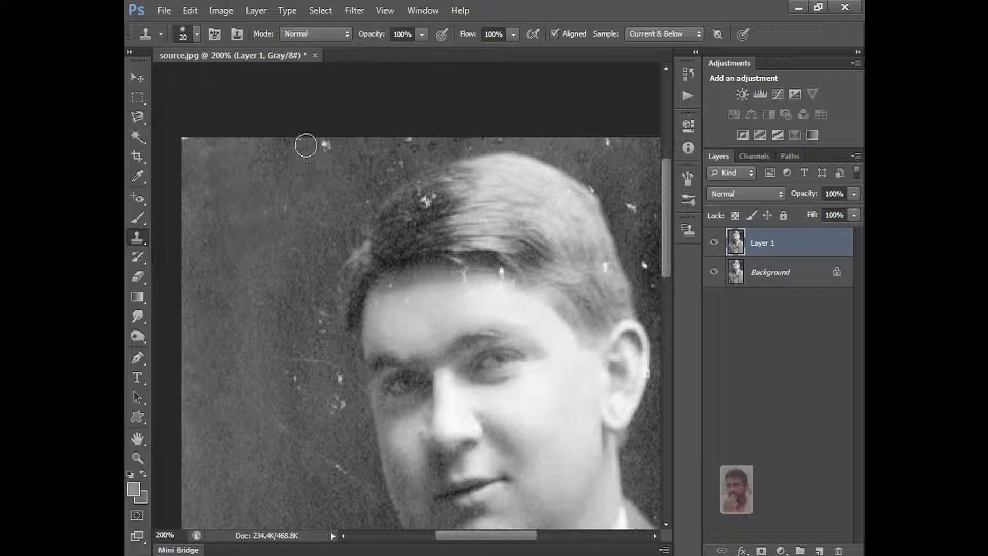
Step: Sample clean backdrop and clone out the white specks beside the face, level with the man's eyes
{"action": "left_click_drag", "start_coordinate": [335, 236], "coordinate": [314, 185]}
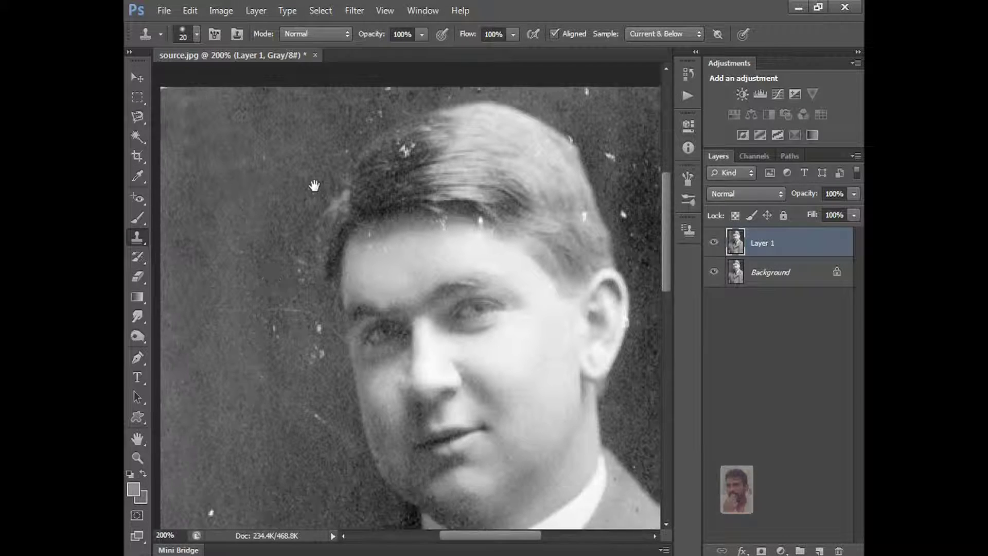
{"action": "left_click", "coordinate": [241, 337], "text": "alt"}
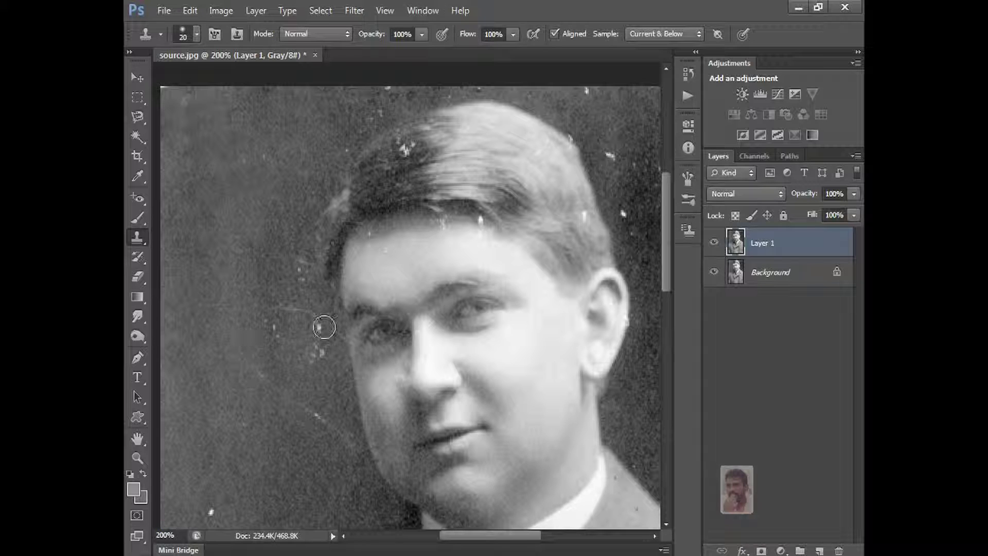
{"action": "left_click", "coordinate": [279, 333]}
{"action": "left_click", "coordinate": [273, 340]}
{"action": "left_click", "coordinate": [293, 329]}
{"action": "left_click", "coordinate": [317, 327]}
{"action": "left_click", "coordinate": [315, 352]}
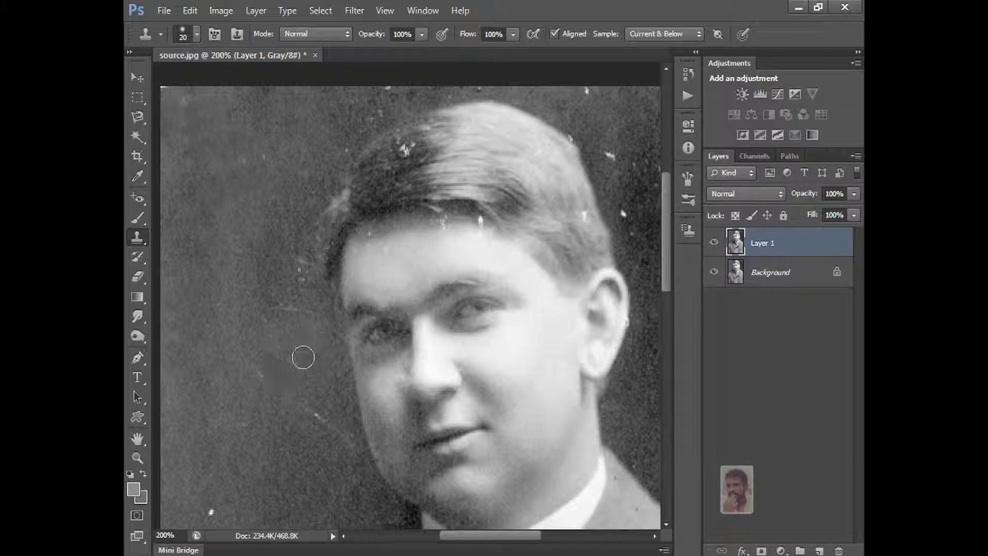
Step: Clone out the diagonal scratch beside the cheek and the thin horizontal scratch beside the eye in the left backdrop
{"action": "left_click_drag", "start_coordinate": [302, 357], "coordinate": [355, 242]}
{"action": "left_click", "coordinate": [297, 286]}
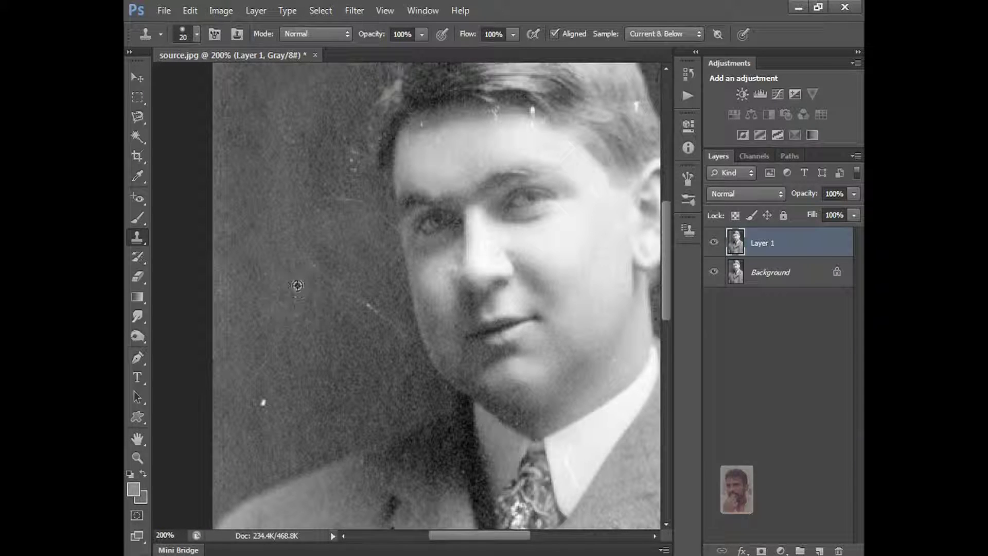
{"action": "left_click_drag", "start_coordinate": [303, 257], "coordinate": [385, 317]}
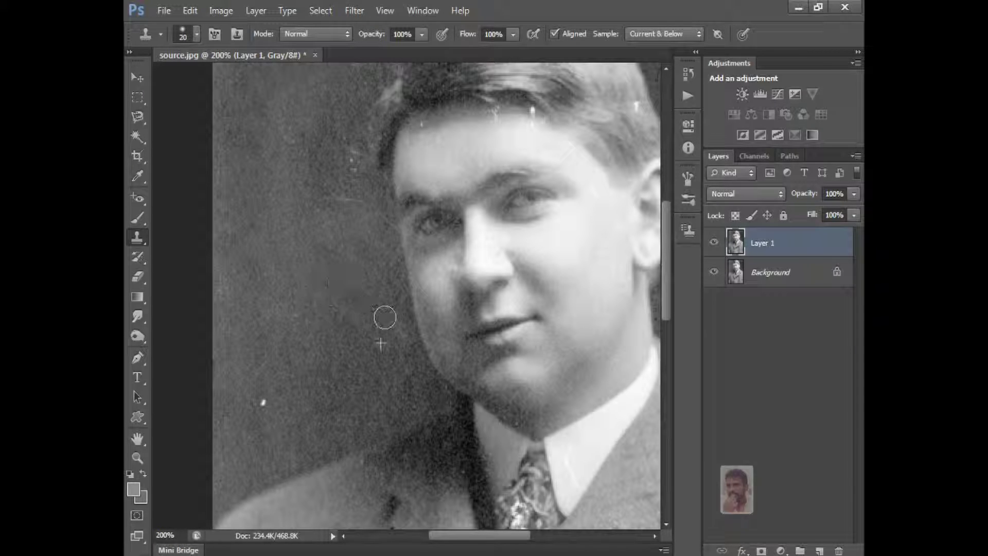
{"action": "left_click", "coordinate": [320, 227], "text": "alt"}
{"action": "left_click_drag", "start_coordinate": [322, 204], "coordinate": [358, 202]}
Step: Clone out the single white speck in the backdrop above the shoulder on the photo's left side
{"action": "left_click_drag", "start_coordinate": [324, 244], "coordinate": [374, 169]}
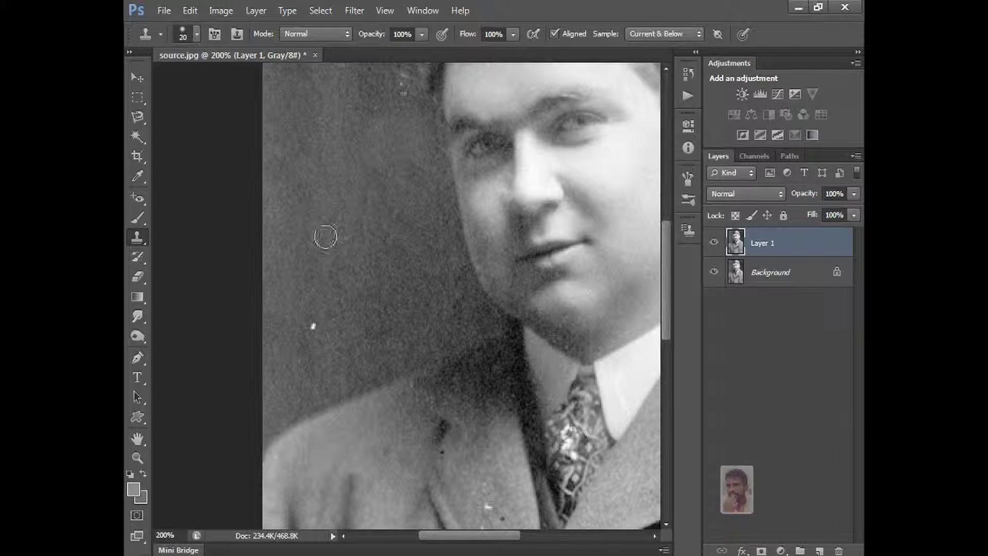
{"action": "left_click", "coordinate": [320, 292], "text": "alt"}
{"action": "left_click", "coordinate": [317, 326]}
Step: Clone backdrop texture over the specks near the photo's upper edge, just above and left of the hair
{"action": "left_click_drag", "start_coordinate": [352, 236], "coordinate": [275, 380]}
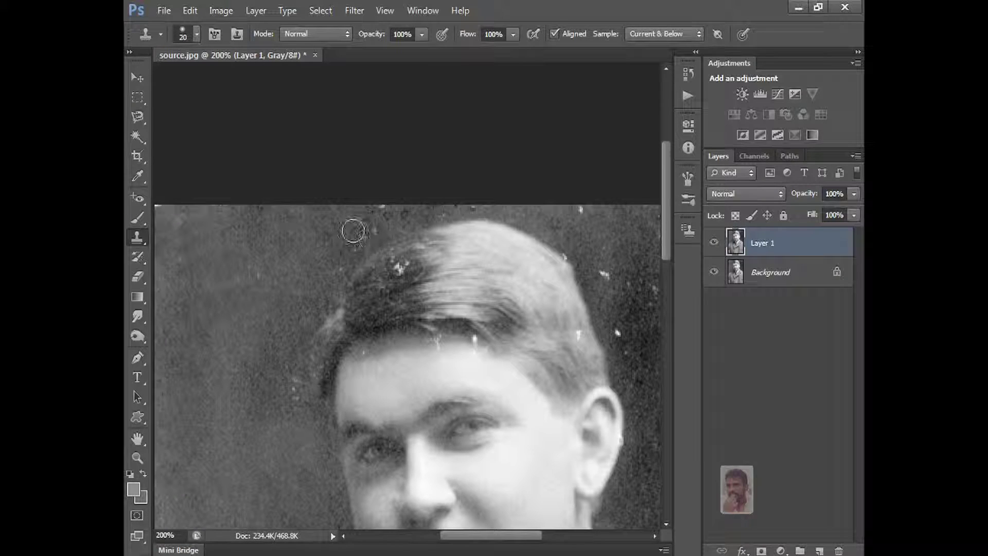
{"action": "left_click", "coordinate": [327, 223], "text": "alt"}
{"action": "left_click", "coordinate": [378, 210]}
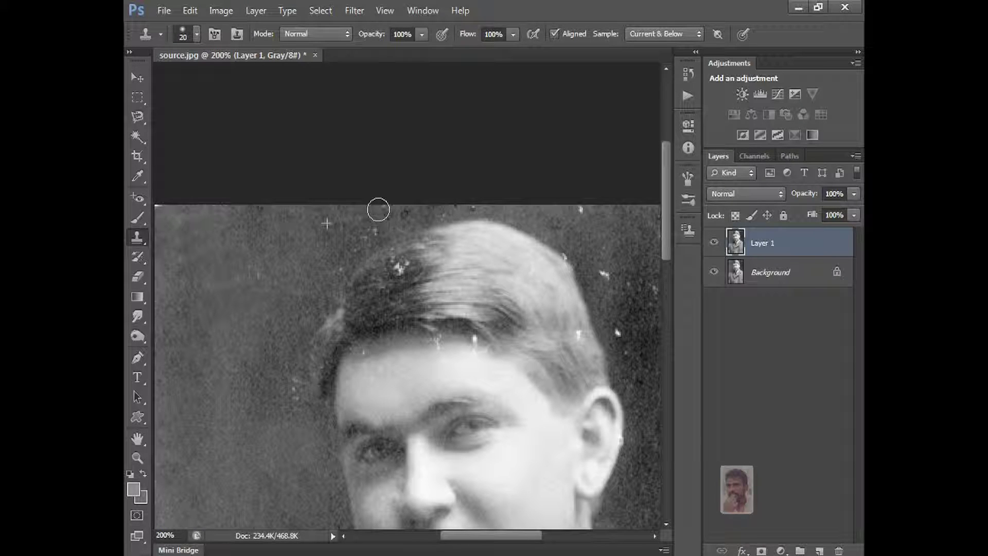
{"action": "mouse_move", "coordinate": [373, 221]}
{"action": "left_mouse_down"}
{"action": "mouse_move", "coordinate": [341, 262]}
{"action": "mouse_move", "coordinate": [335, 257]}
{"action": "left_mouse_up"}
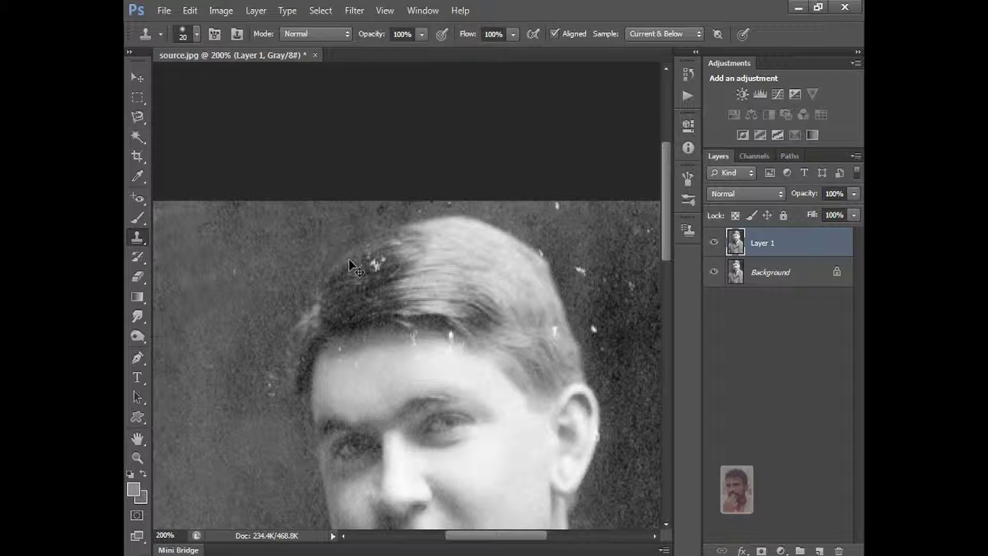
Step: Reduce the Clone Stamp brush to 10 px and clone dark hair texture over the white spots in the hair
{"action": "key", "text": "ctrl+plus"}
{"action": "left_click_drag", "start_coordinate": [350, 265], "coordinate": [360, 228]}
{"action": "key", "text": "bracketleft"}
{"action": "key", "text": "bracketleft"}
{"action": "key", "text": "bracketleft"}
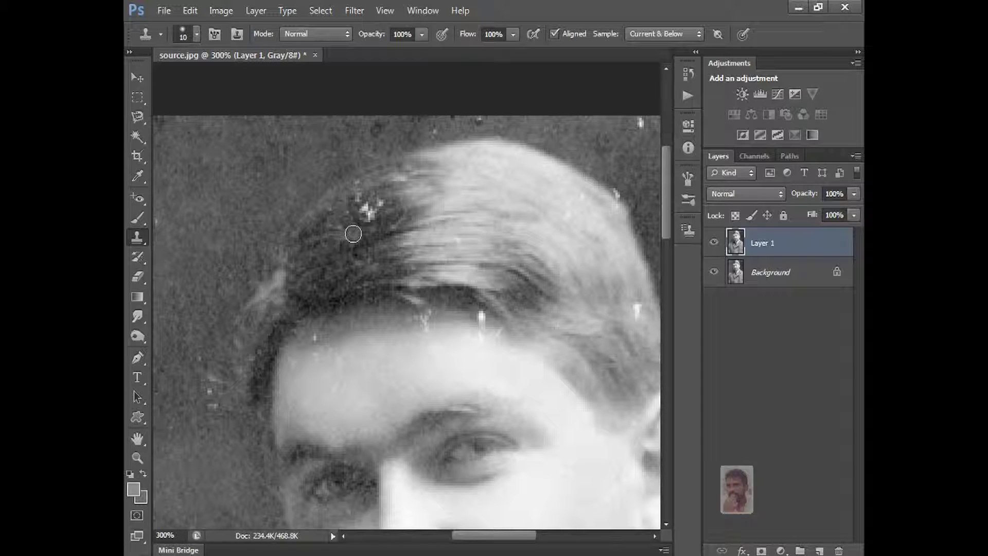
{"action": "left_click", "coordinate": [357, 230], "text": "alt"}
{"action": "left_click", "coordinate": [365, 217]}
{"action": "left_click", "coordinate": [369, 210]}
{"action": "left_click", "coordinate": [374, 207]}
{"action": "left_click", "coordinate": [378, 207]}
{"action": "left_click", "coordinate": [372, 207]}
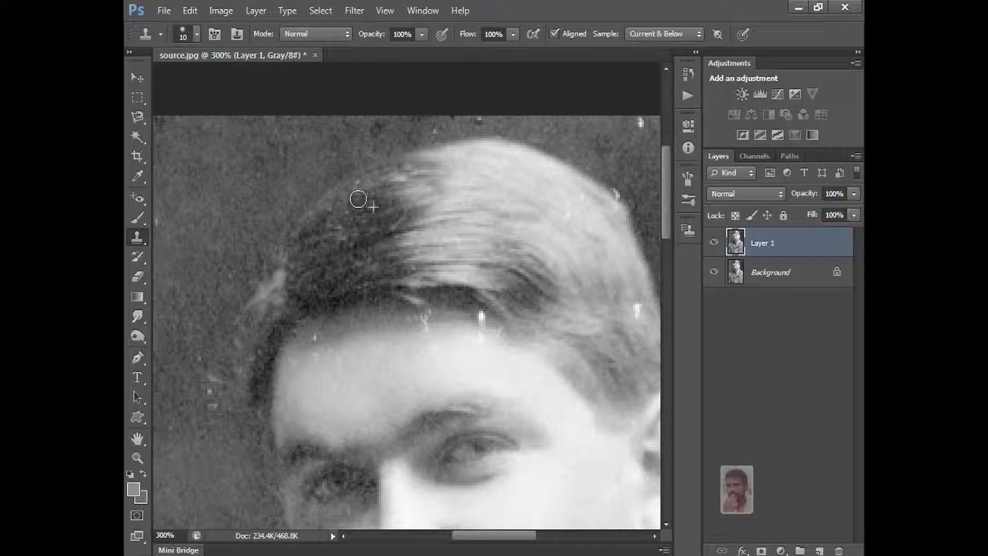
Step: Clone out the small white speck on the left of the forehead and the white marks at the middle hairline
{"action": "left_click", "coordinate": [316, 340]}
{"action": "left_click", "coordinate": [315, 355]}
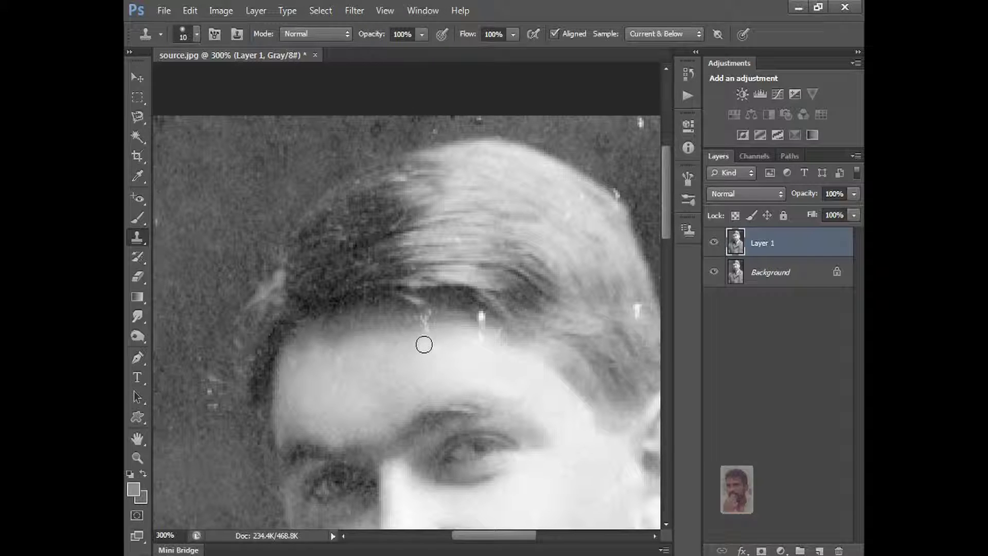
{"action": "left_click", "coordinate": [425, 326]}
{"action": "left_click", "coordinate": [426, 324]}
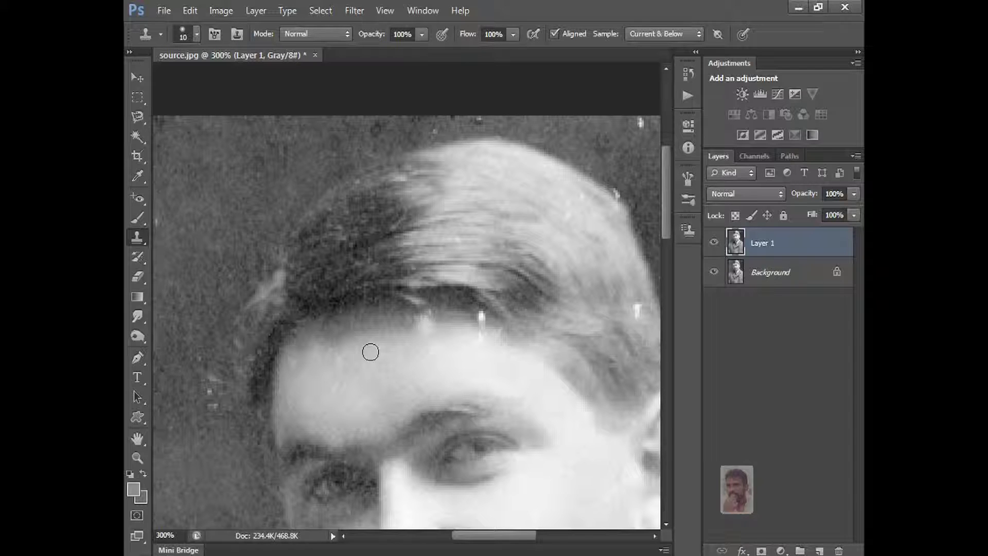
{"action": "left_click", "coordinate": [405, 323], "text": "alt"}
{"action": "left_click", "coordinate": [417, 324]}
{"action": "left_click_drag", "start_coordinate": [417, 324], "coordinate": [421, 324]}
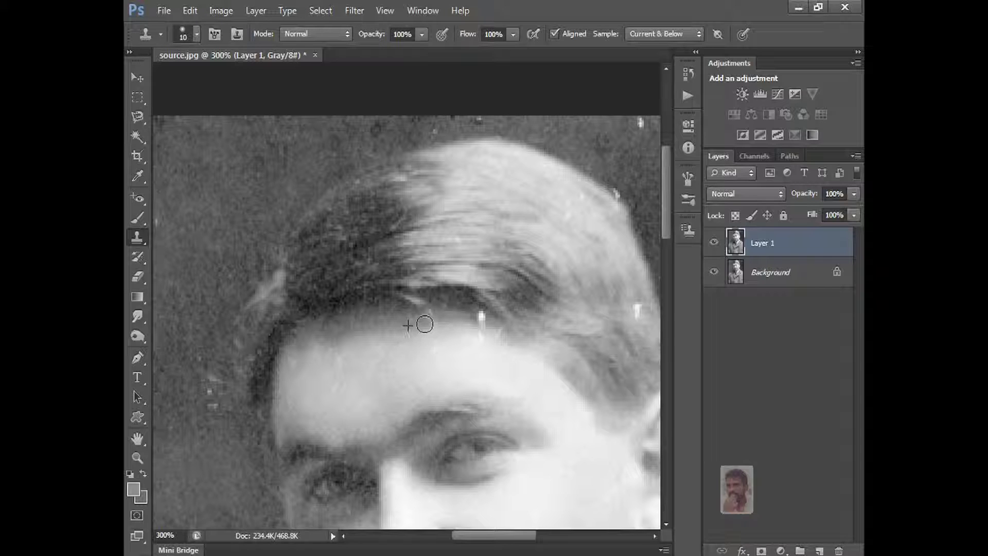
Step: Sample the nearby skin and hair tones and clone over the bright white mark at the hairline above the right-hand eye
{"action": "left_click", "coordinate": [359, 359], "text": "alt"}
{"action": "key", "text": "alt"}
{"action": "left_click", "coordinate": [462, 338], "text": "alt"}
{"action": "left_click", "coordinate": [474, 314]}
{"action": "key", "text": "alt"}
{"action": "left_click", "coordinate": [467, 307], "text": "alt"}
{"action": "left_click", "coordinate": [477, 316]}
Step: Clone out the white spots in the hair above the ear, at the photo's upper edge and on the hair's right outline
{"action": "key", "text": "space"}
{"action": "mouse_move", "coordinate": [551, 304]}
{"action": "left_mouse_down"}
{"action": "mouse_move", "coordinate": [457, 254]}
{"action": "mouse_move", "coordinate": [384, 299]}
{"action": "left_mouse_up"}
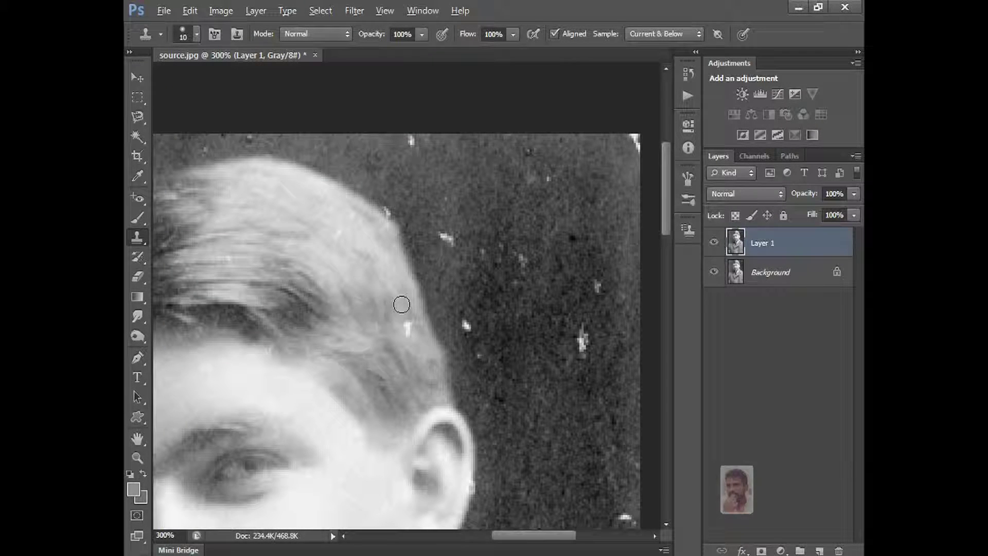
{"action": "left_click", "coordinate": [406, 332]}
{"action": "left_click", "coordinate": [411, 142]}
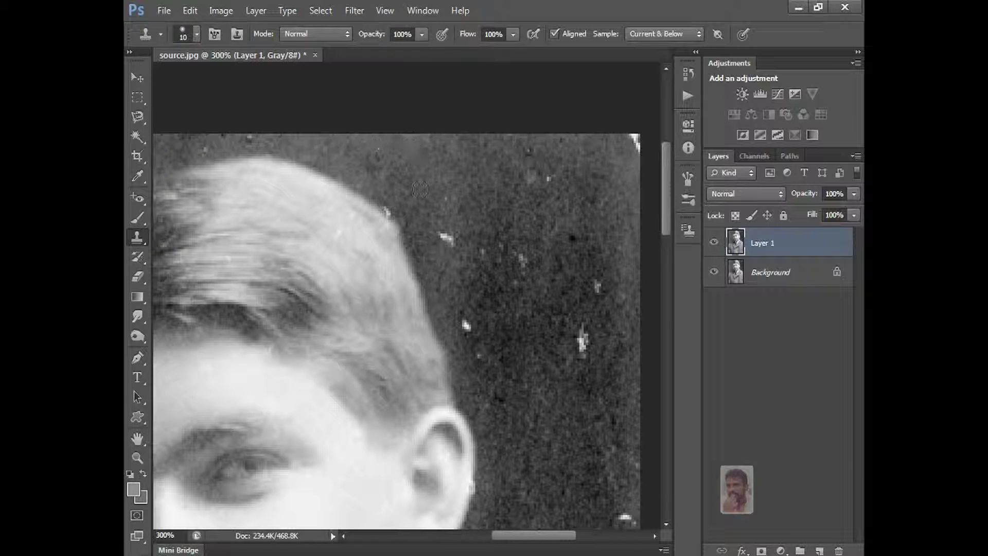
{"action": "left_click", "coordinate": [413, 203], "text": "alt"}
{"action": "left_click", "coordinate": [389, 213]}
Step: Set the Clone Stamp brush to 15 px and clone dark background over the white specks beside the head's right outline
{"action": "key", "text": "bracketright"}
{"action": "key", "text": "bracketright"}
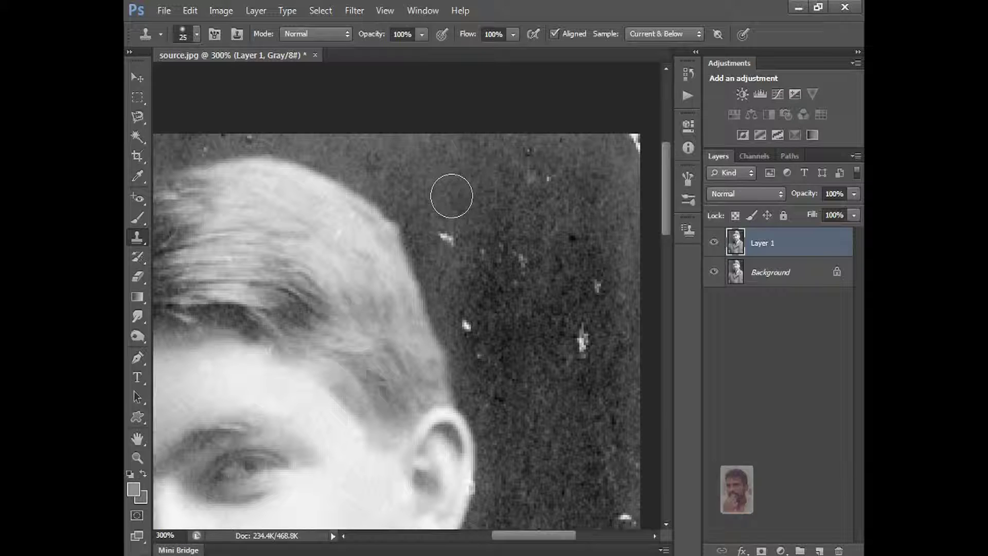
{"action": "key", "text": "bracketleft"}
{"action": "left_click", "coordinate": [449, 206], "text": "alt"}
{"action": "left_click", "coordinate": [446, 238]}
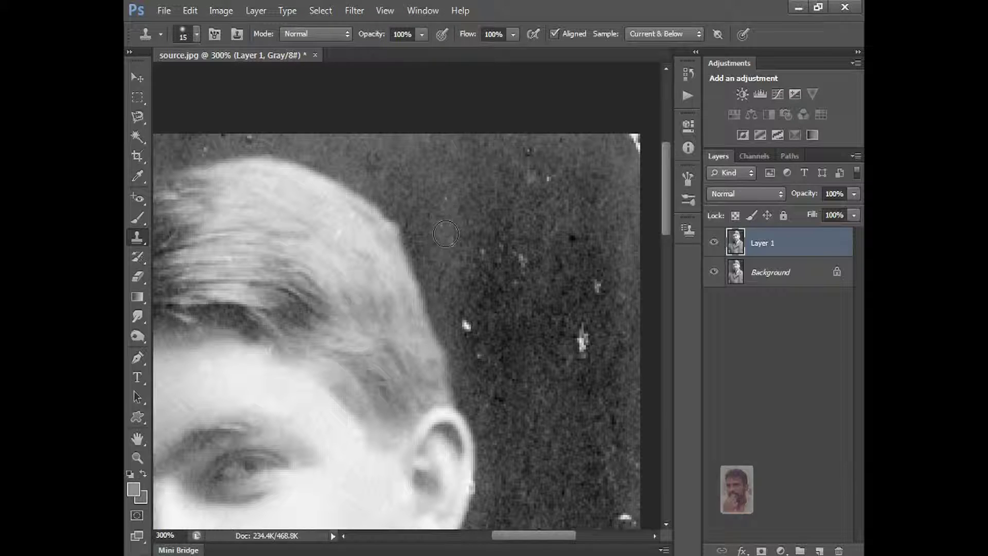
{"action": "mouse_move", "coordinate": [485, 254]}
{"action": "left_mouse_down"}
{"action": "mouse_move", "coordinate": [595, 279]}
{"action": "mouse_move", "coordinate": [582, 342]}
{"action": "left_mouse_up"}
{"action": "left_click", "coordinate": [466, 324]}
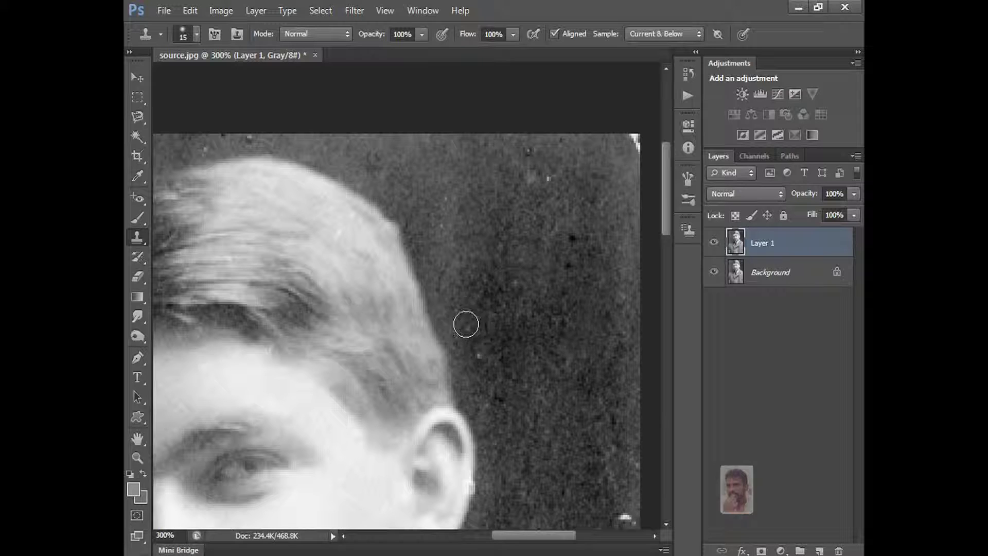
{"action": "left_click", "coordinate": [477, 357]}
Step: Clone out the light and dark specks in the upper right background and the white mark in the photo's upper right corner
{"action": "left_click", "coordinate": [550, 179]}
{"action": "left_click", "coordinate": [567, 195], "text": "alt"}
{"action": "left_click", "coordinate": [533, 156]}
{"action": "left_click", "coordinate": [595, 164], "text": "alt"}
{"action": "left_click", "coordinate": [607, 156], "text": "alt"}
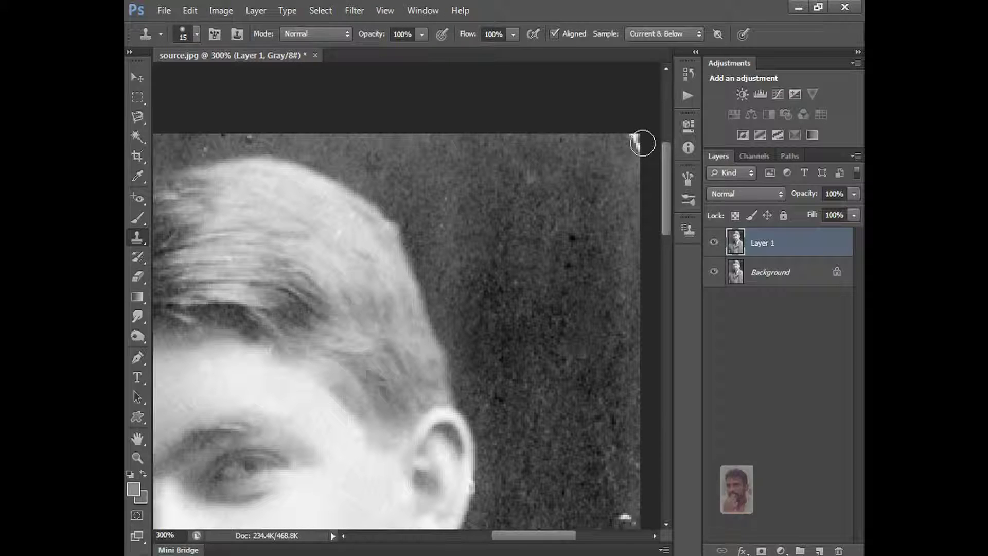
{"action": "left_click", "coordinate": [635, 142]}
Step: Sample the dark background beside the ear and clone over the white mark near the photo's right edge
{"action": "scroll", "coordinate": [567, 260], "scroll_direction": "down", "scroll_amount": 6}
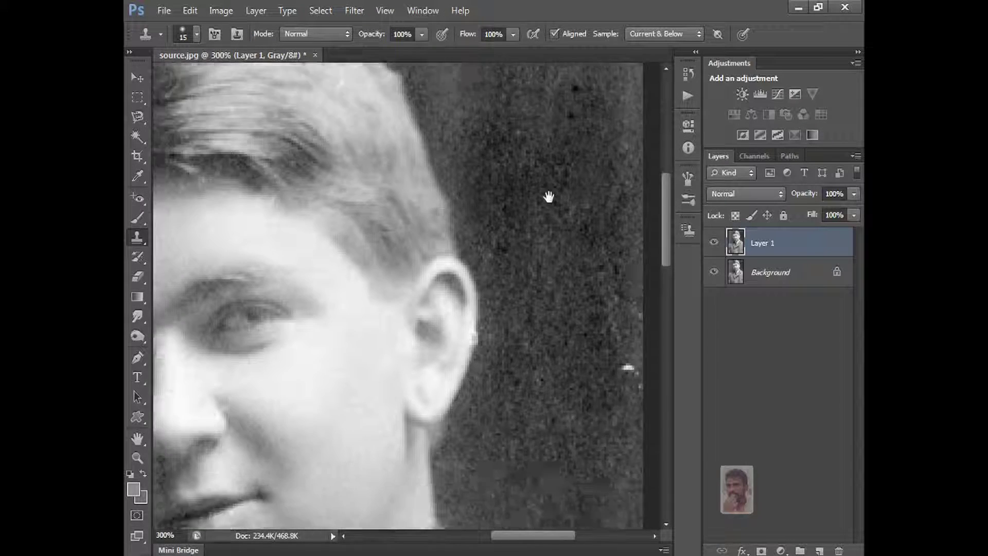
{"action": "left_click", "coordinate": [588, 174], "text": "alt"}
{"action": "left_click", "coordinate": [603, 222]}
{"action": "left_click", "coordinate": [602, 211]}
{"action": "left_click", "coordinate": [602, 169]}
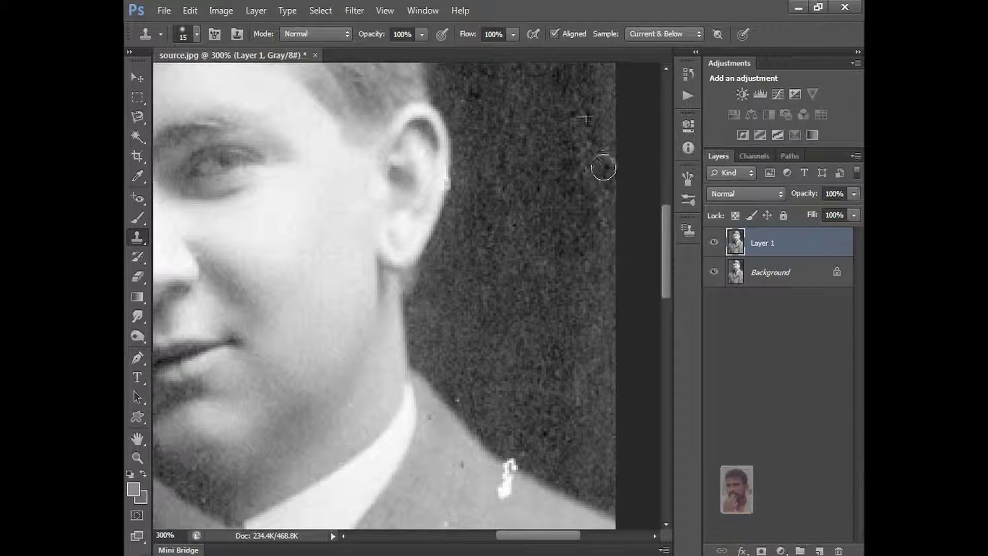
Step: Reduce the brush to 9 px and clone out the white scratch crossing the shoulder line, matching the background and coat tones
{"action": "left_click_drag", "start_coordinate": [523, 384], "coordinate": [569, 190]}
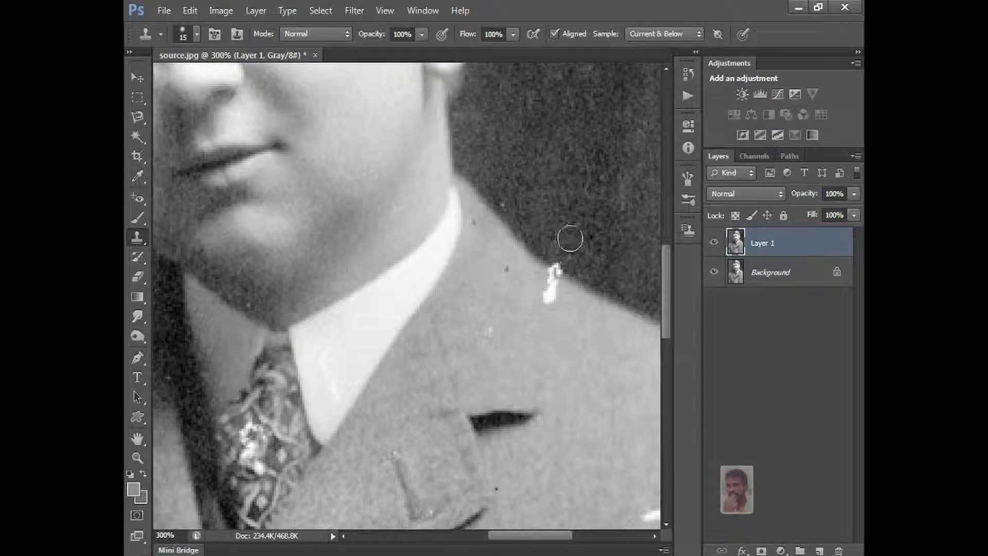
{"action": "key", "text": "bracketleft"}
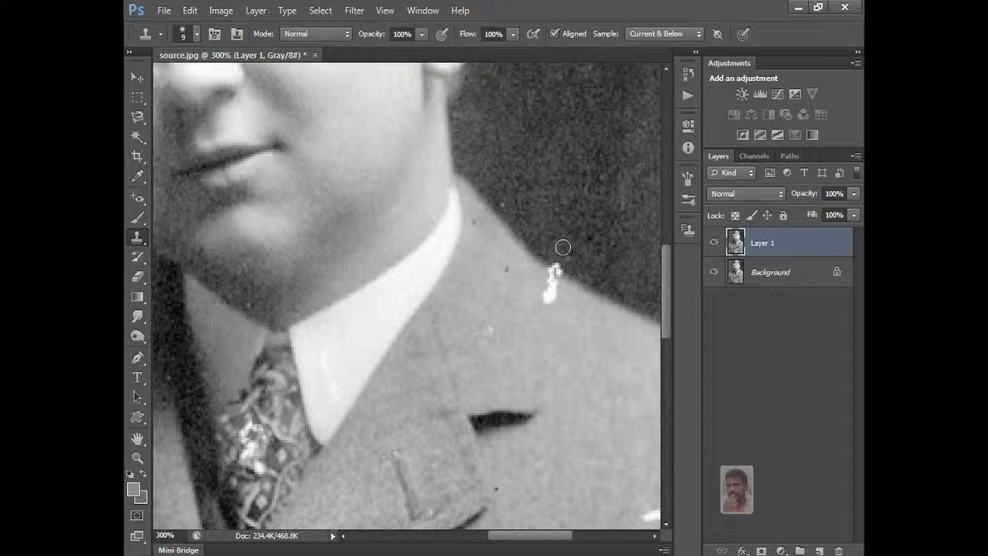
{"action": "key", "text": "alt"}
{"action": "left_click_drag", "start_coordinate": [559, 263], "coordinate": [560, 271]}
{"action": "key", "text": "alt"}
{"action": "left_click_drag", "start_coordinate": [552, 288], "coordinate": [551, 284]}
Step: Clone out the two small dark specks and the white speck on the coat between the collar and the shoulder
{"action": "left_click", "coordinate": [508, 269]}
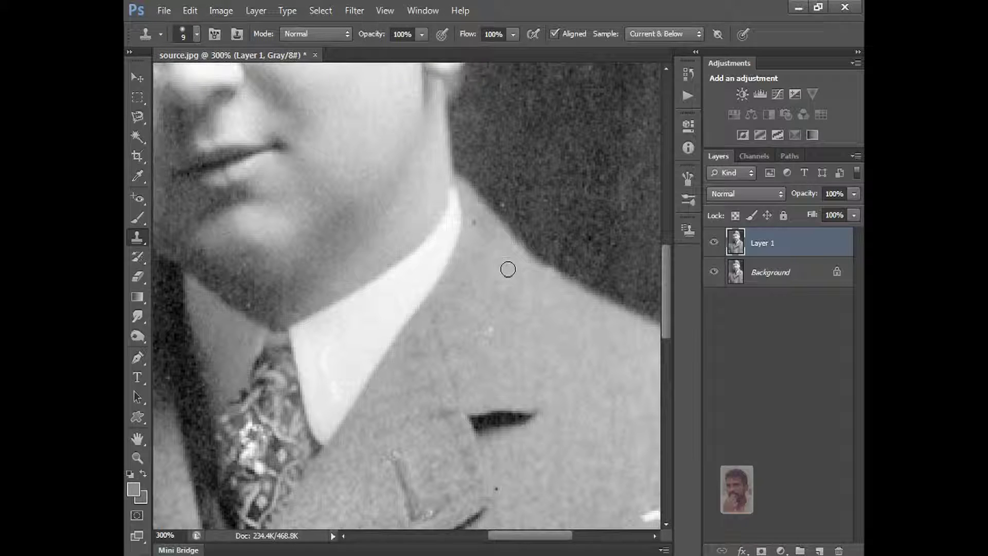
{"action": "left_click", "coordinate": [477, 223]}
{"action": "left_click", "coordinate": [497, 298], "text": "alt"}
{"action": "left_click_drag", "start_coordinate": [485, 342], "coordinate": [496, 148]}
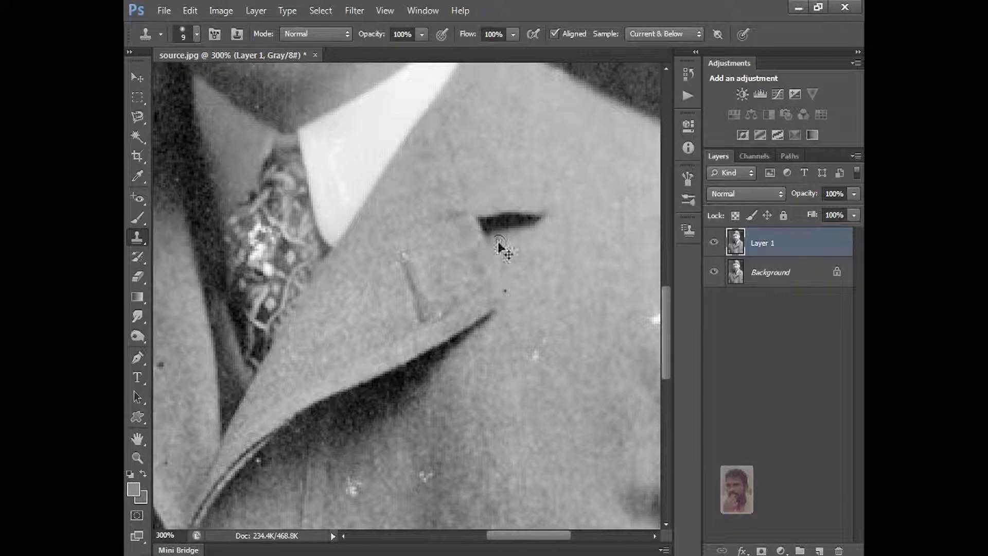
Step: Set the brush to 15 px and clone out the white marks on the left sleeve folds and the adjacent coat fabric
{"action": "key", "text": "ctrl+minus"}
{"action": "key", "text": "ctrl+minus"}
{"action": "key", "text": "ctrl+plus"}
{"action": "key", "text": "ctrl+plus"}
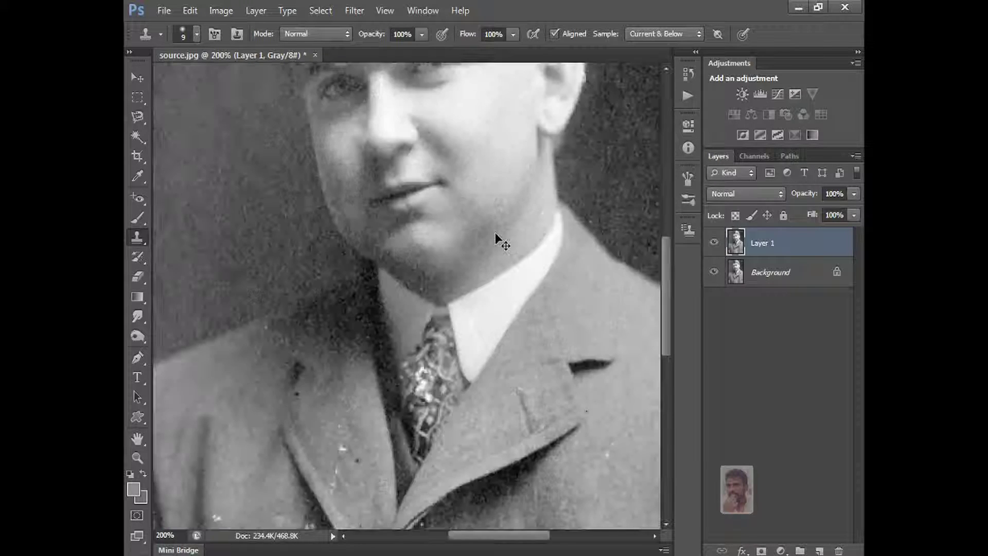
{"action": "left_click_drag", "start_coordinate": [421, 313], "coordinate": [494, 130]}
{"action": "left_click_drag", "start_coordinate": [378, 275], "coordinate": [501, 189]}
{"action": "left_click_drag", "start_coordinate": [416, 252], "coordinate": [434, 334]}
{"action": "mouse_move", "coordinate": [364, 273]}
{"action": "left_mouse_down"}
{"action": "mouse_move", "coordinate": [483, 153]}
{"action": "mouse_move", "coordinate": [483, 122]}
{"action": "left_mouse_up"}
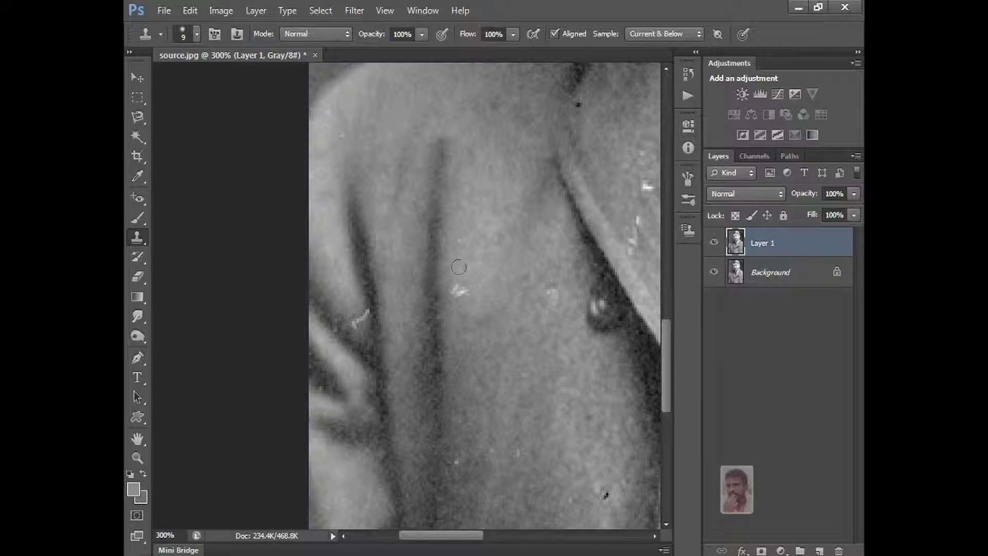
{"action": "key", "text": "bracketright"}
{"action": "left_click", "coordinate": [464, 257], "text": "alt"}
{"action": "left_click", "coordinate": [462, 291]}
{"action": "left_click", "coordinate": [341, 301], "text": "alt"}
{"action": "left_click", "coordinate": [355, 320]}
{"action": "left_click", "coordinate": [359, 315]}
Step: Clone out the white spot beside the upper coat button and the specks on the fabric above the lower button
{"action": "left_click_drag", "start_coordinate": [459, 296], "coordinate": [382, 278]}
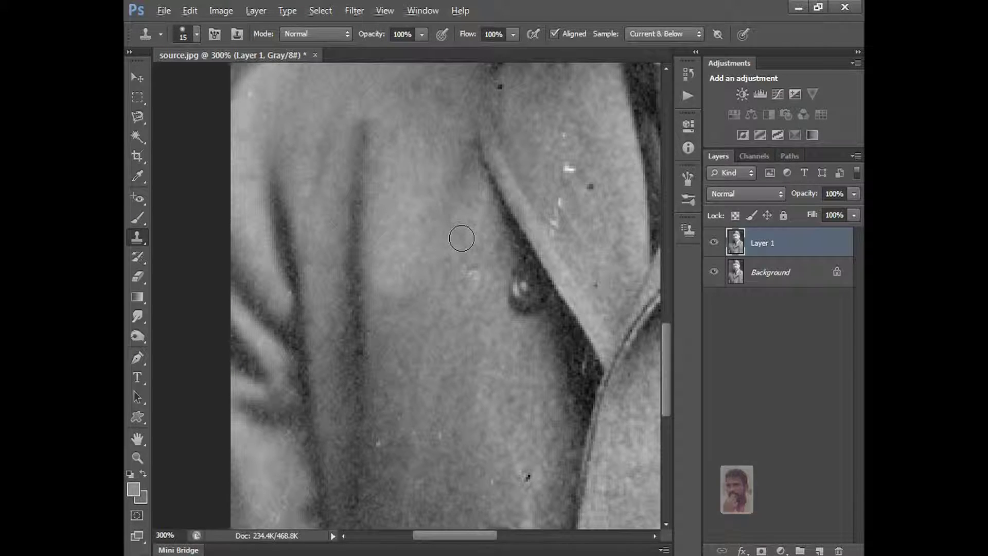
{"action": "left_click", "coordinate": [472, 270]}
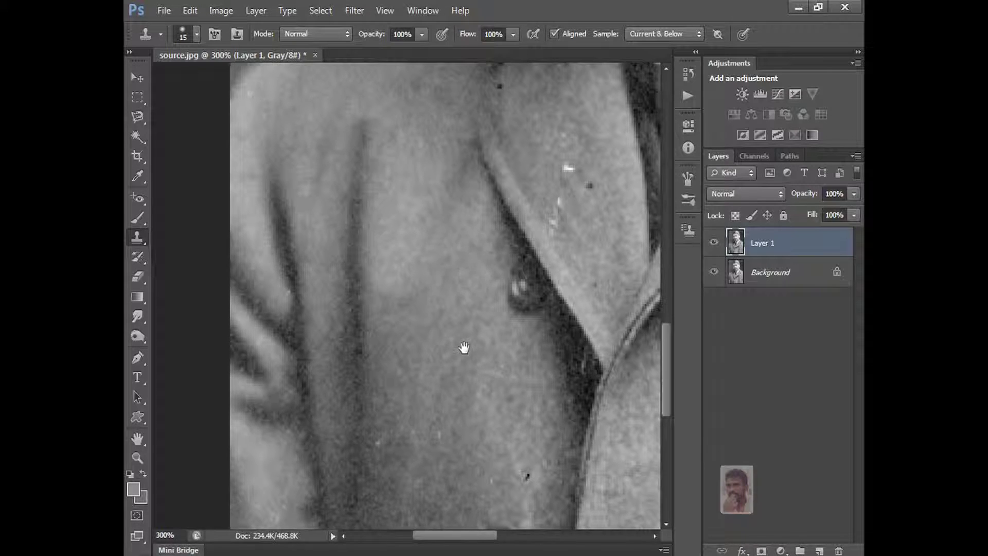
{"action": "left_click_drag", "start_coordinate": [466, 346], "coordinate": [437, 222]}
{"action": "left_click", "coordinate": [406, 269], "text": "alt"}
{"action": "left_click", "coordinate": [407, 305]}
{"action": "left_click", "coordinate": [387, 307]}
{"action": "left_click", "coordinate": [352, 317]}
{"action": "left_click", "coordinate": [497, 352]}
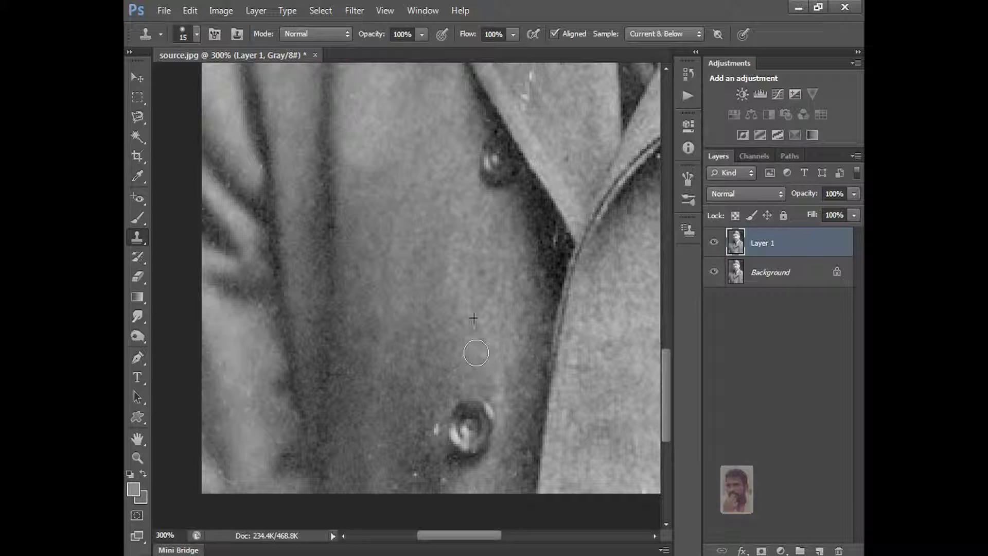
{"action": "left_click", "coordinate": [464, 354]}
Step: Reduce the brush to 8 px and clone out the white spots beside the lower button and near the photo's bottom edge
{"action": "key", "text": "bracketleft"}
{"action": "key", "text": "bracketleft"}
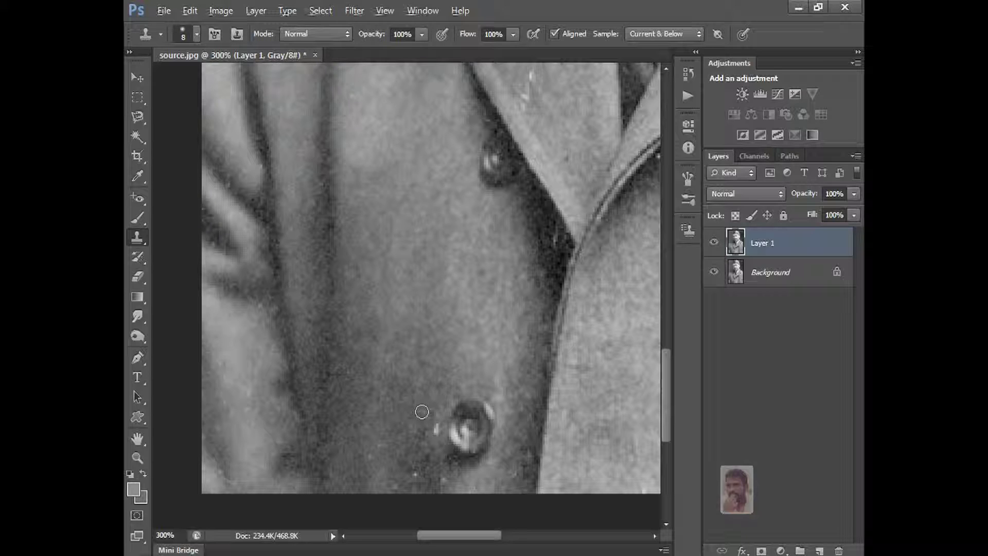
{"action": "left_click", "coordinate": [432, 428]}
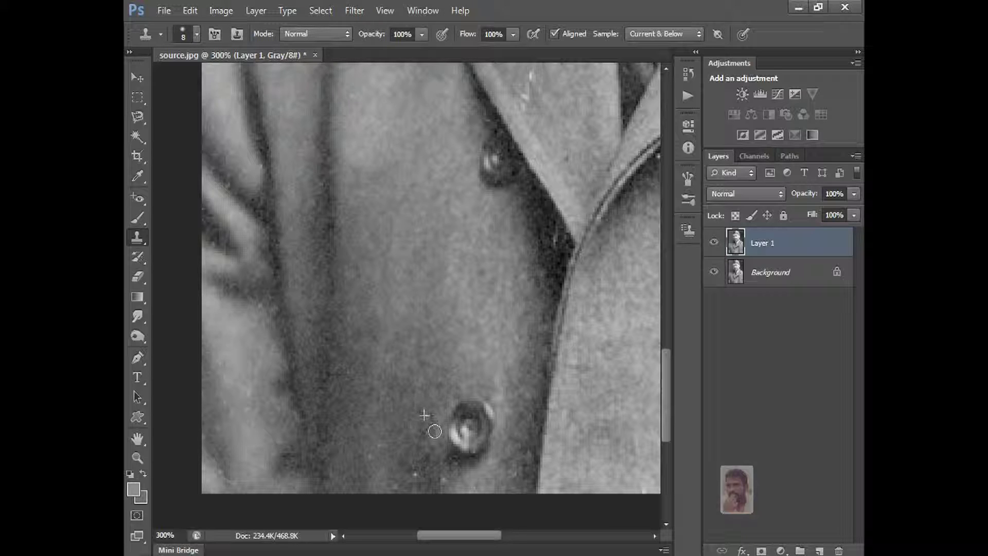
{"action": "left_click", "coordinate": [415, 478]}
Step: Clone lapel texture over the white marks and dark specks on the coat's left lapel
{"action": "left_click_drag", "start_coordinate": [478, 319], "coordinate": [315, 372]}
{"action": "left_click_drag", "start_coordinate": [424, 294], "coordinate": [378, 362]}
{"action": "left_click_drag", "start_coordinate": [340, 156], "coordinate": [388, 286]}
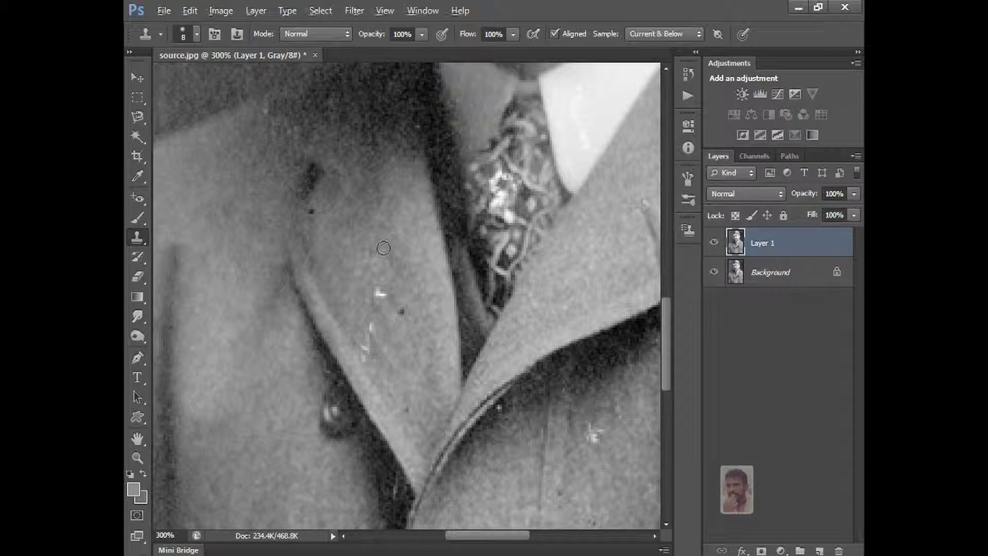
{"action": "mouse_move", "coordinate": [379, 288]}
{"action": "left_mouse_down"}
{"action": "mouse_move", "coordinate": [405, 313]}
{"action": "mouse_move", "coordinate": [380, 304]}
{"action": "mouse_move", "coordinate": [366, 355]}
{"action": "mouse_move", "coordinate": [363, 316]}
{"action": "left_mouse_up"}
{"action": "left_click", "coordinate": [327, 193], "text": "alt"}
{"action": "left_click_drag", "start_coordinate": [311, 211], "coordinate": [314, 212]}
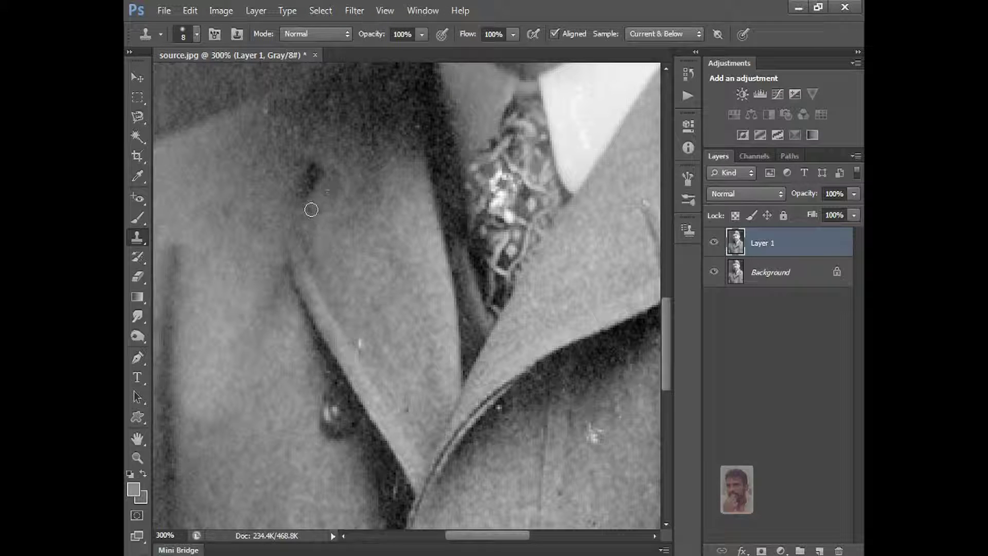
{"action": "left_click_drag", "start_coordinate": [386, 264], "coordinate": [330, 184]}
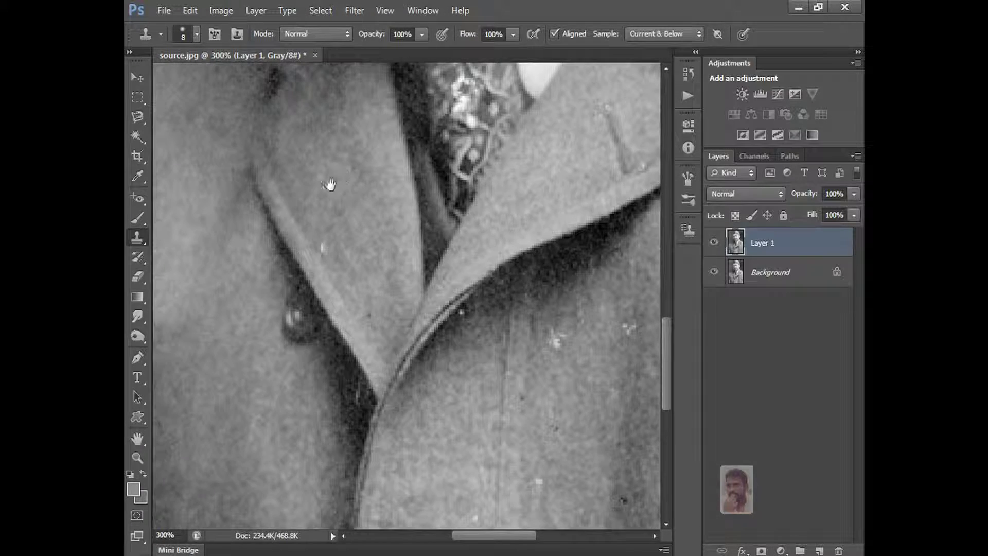
{"action": "left_click", "coordinate": [316, 227], "text": "alt"}
{"action": "left_click", "coordinate": [317, 248]}
Step: Set the brush to 10 px and clone out the two white marks on the coat below the right lapel
{"action": "left_click_drag", "start_coordinate": [520, 355], "coordinate": [368, 251]}
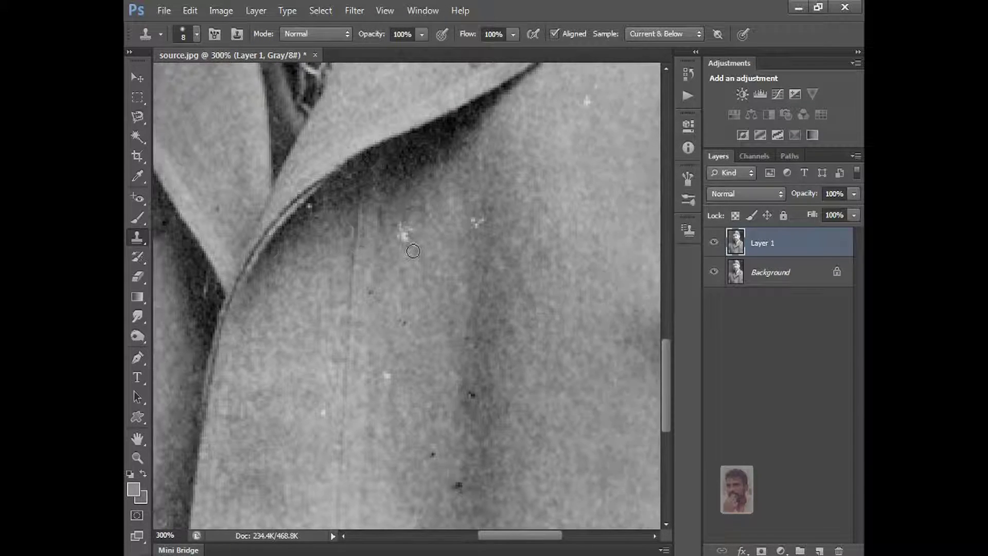
{"action": "key", "text": "bracketright"}
{"action": "key", "text": "bracketright"}
{"action": "left_click", "coordinate": [426, 216]}
{"action": "left_click", "coordinate": [426, 216], "text": "alt"}
{"action": "left_click_drag", "start_coordinate": [417, 227], "coordinate": [405, 242]}
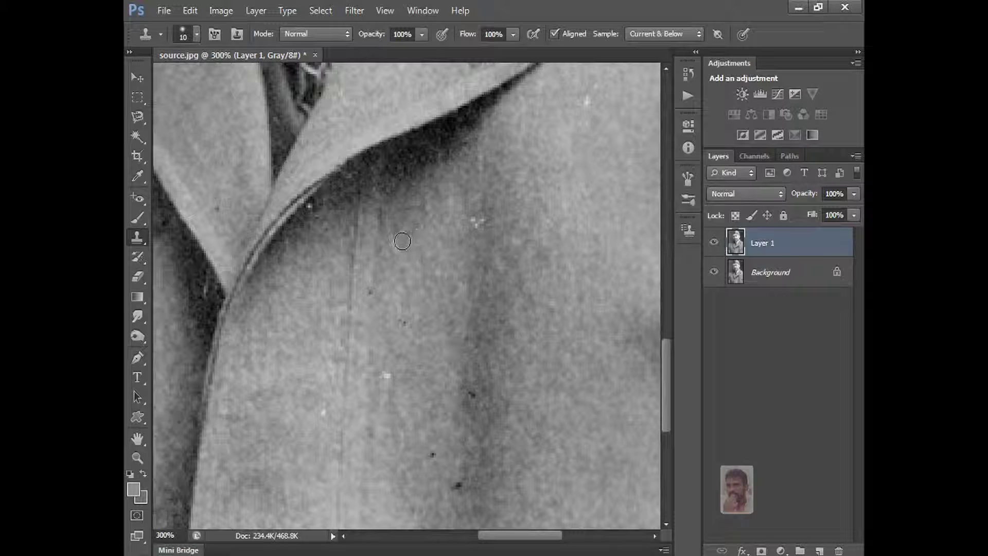
{"action": "left_click", "coordinate": [486, 192], "text": "alt"}
{"action": "left_click_drag", "start_coordinate": [482, 219], "coordinate": [474, 219]}
Step: Clone out the white spot beside the coat's front seam and the dark specks along the lower fold
{"action": "left_click_drag", "start_coordinate": [474, 268], "coordinate": [480, 177]}
{"action": "left_click", "coordinate": [411, 259], "text": "alt"}
{"action": "left_click_drag", "start_coordinate": [394, 277], "coordinate": [393, 285]}
{"action": "left_click", "coordinate": [483, 277], "text": "alt"}
{"action": "left_click_drag", "start_coordinate": [479, 297], "coordinate": [479, 306]}
{"action": "left_click", "coordinate": [438, 364]}
{"action": "left_click_drag", "start_coordinate": [438, 365], "coordinate": [456, 386]}
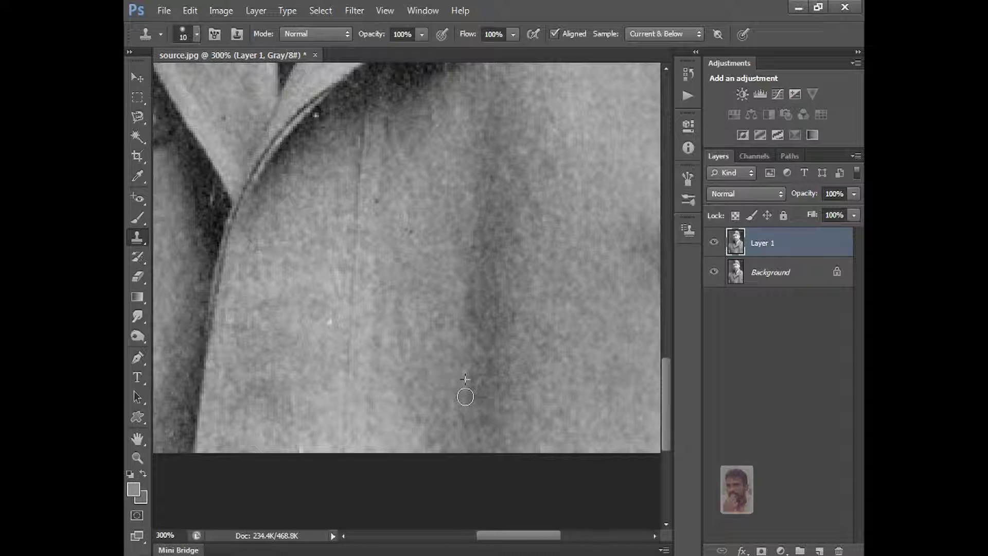
Step: Enlarge the brush to 20 px and clone coat fabric over the white marks in the coat's lower right area
{"action": "left_click_drag", "start_coordinate": [542, 204], "coordinate": [371, 341]}
{"action": "left_click_drag", "start_coordinate": [475, 429], "coordinate": [465, 343]}
{"action": "key", "text": "bracketright"}
{"action": "left_click", "coordinate": [451, 349], "text": "alt"}
{"action": "mouse_move", "coordinate": [493, 348]}
{"action": "left_mouse_down"}
{"action": "mouse_move", "coordinate": [499, 411]}
{"action": "mouse_move", "coordinate": [516, 252]}
{"action": "left_mouse_up"}
{"action": "left_click", "coordinate": [511, 441]}
Step: Clone out the white marks at the coat's right edge and beside the lapel tip, and reduce the brush to 8 px
{"action": "key", "text": "space"}
{"action": "left_click_drag", "start_coordinate": [464, 286], "coordinate": [467, 455]}
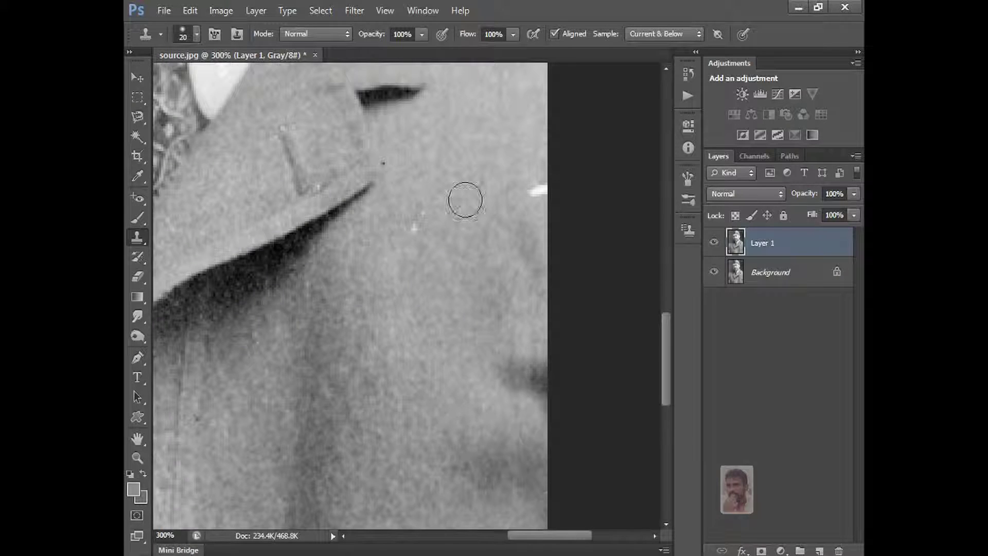
{"action": "left_click", "coordinate": [496, 174], "text": "alt"}
{"action": "left_click_drag", "start_coordinate": [523, 187], "coordinate": [534, 189]}
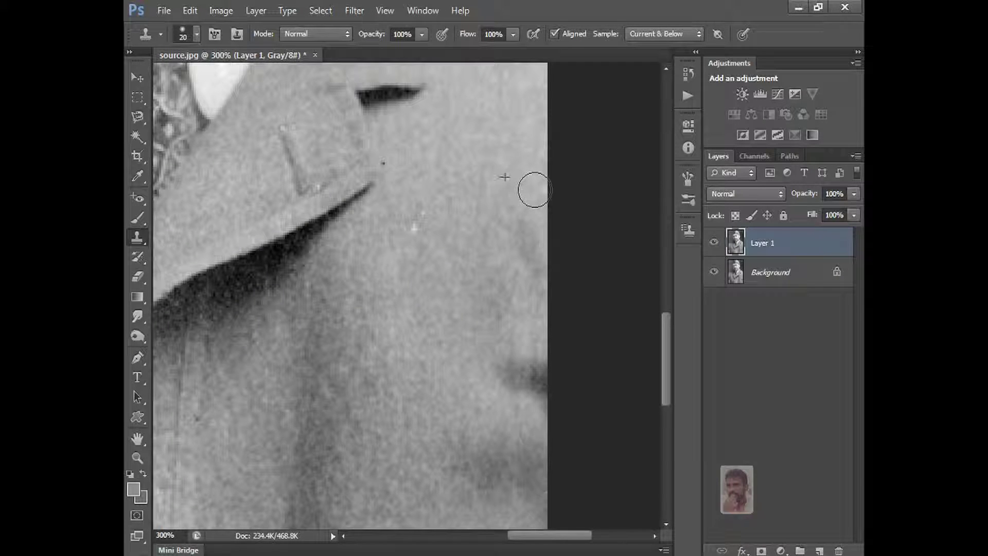
{"action": "left_click", "coordinate": [468, 230], "text": "alt"}
{"action": "mouse_move", "coordinate": [422, 219]}
{"action": "left_mouse_down"}
{"action": "mouse_move", "coordinate": [414, 243]}
{"action": "mouse_move", "coordinate": [424, 209]}
{"action": "mouse_move", "coordinate": [438, 342]}
{"action": "left_mouse_up"}
{"action": "key", "text": "bracketleft"}
{"action": "key", "text": "bracketleft"}
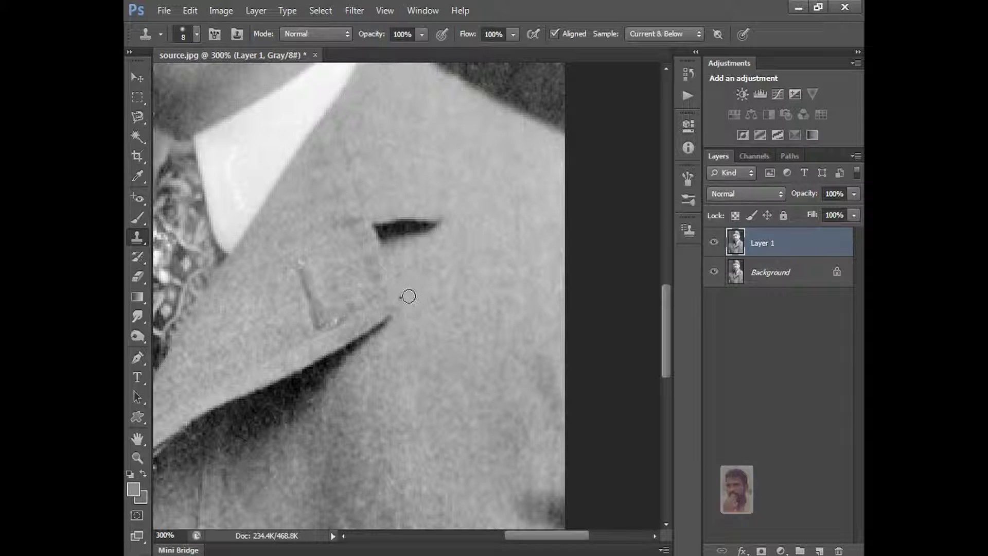
Step: Compare the retouched portrait with the damaged original by toggling the visibility of Layer 1 with the whole photo in view
{"action": "key", "text": "ctrl+0"}
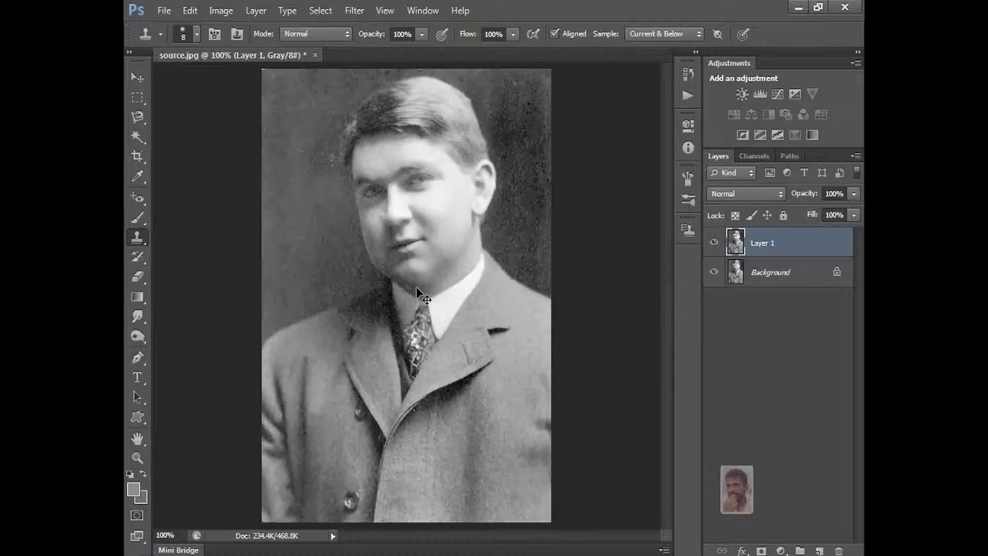
{"action": "key", "text": "ctrl+1"}
{"action": "key", "text": "ctrl+minus"}
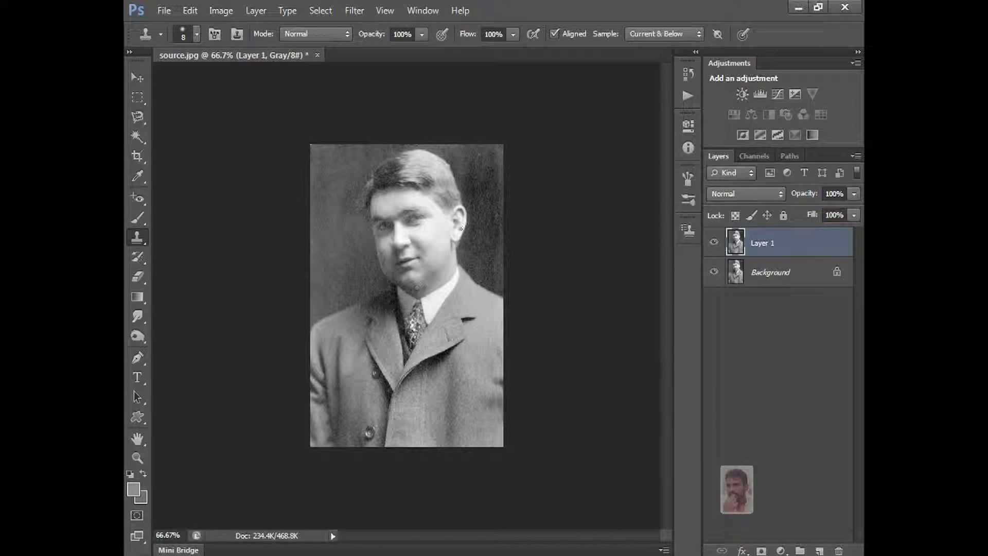
{"action": "left_click", "coordinate": [715, 243]}
{"action": "left_click", "coordinate": [715, 242]}
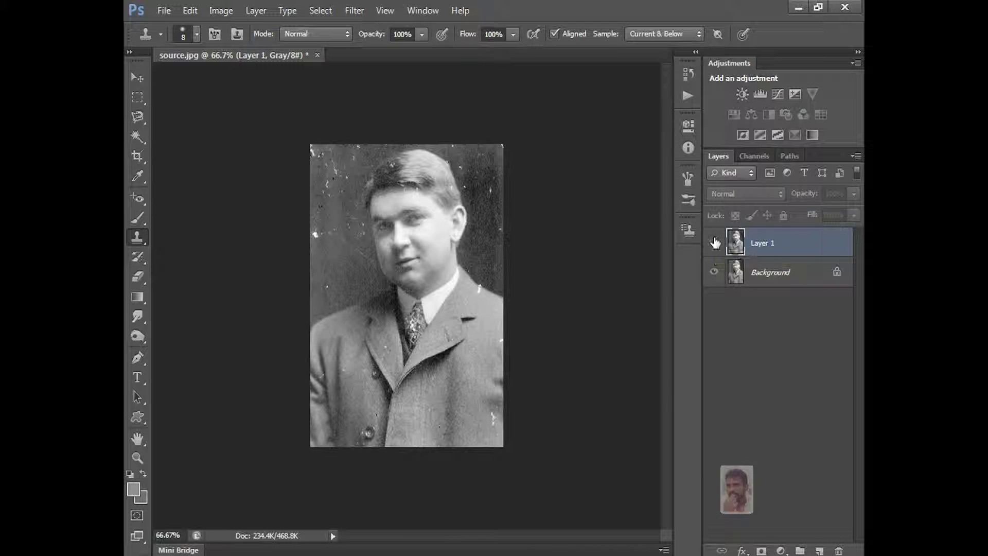
{"action": "left_click", "coordinate": [715, 242]}
{"action": "left_click", "coordinate": [715, 242]}
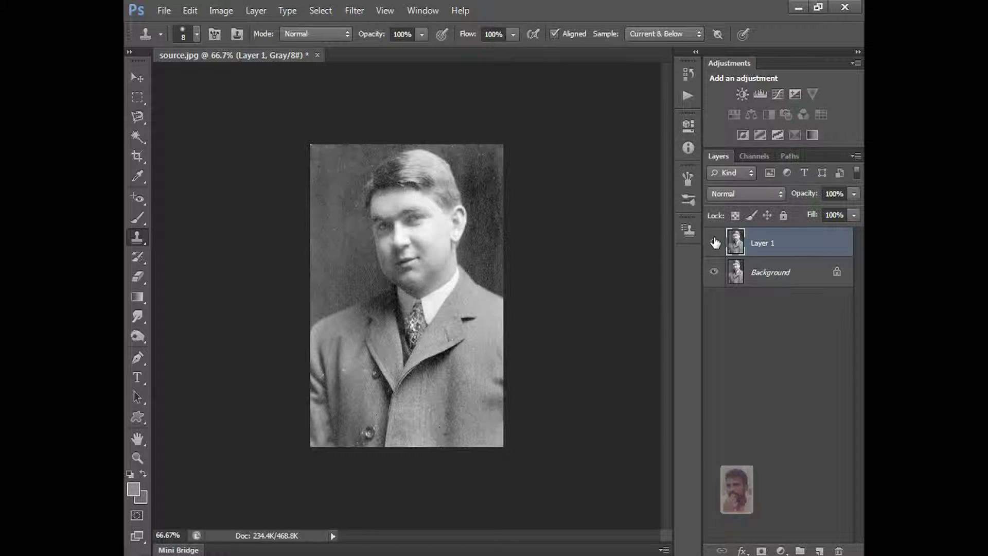
{"action": "left_click", "coordinate": [714, 243]}
{"action": "left_click", "coordinate": [715, 243]}
{"action": "left_click", "coordinate": [715, 242]}
{"action": "left_click", "coordinate": [715, 243]}
Step: Choose the 36 px textured brush tip from the presets for the Clone Stamp tool
{"action": "left_click", "coordinate": [196, 35]}
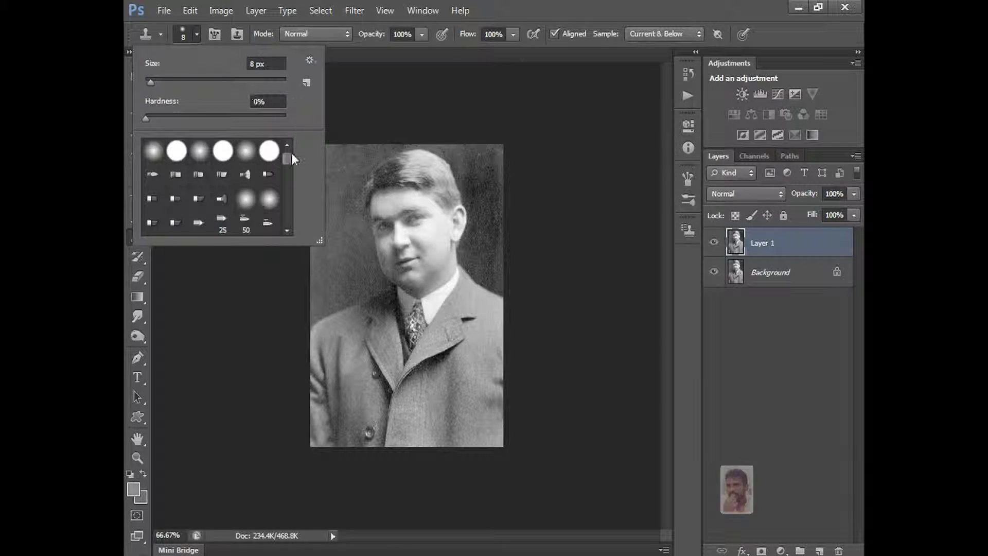
{"action": "left_click_drag", "start_coordinate": [289, 157], "coordinate": [288, 190]}
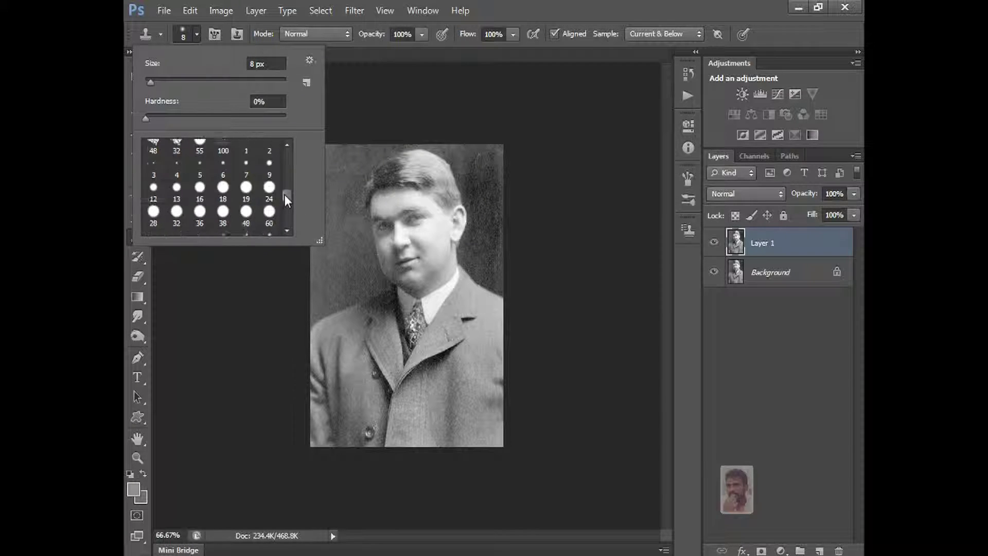
{"action": "left_click_drag", "start_coordinate": [285, 202], "coordinate": [285, 183]}
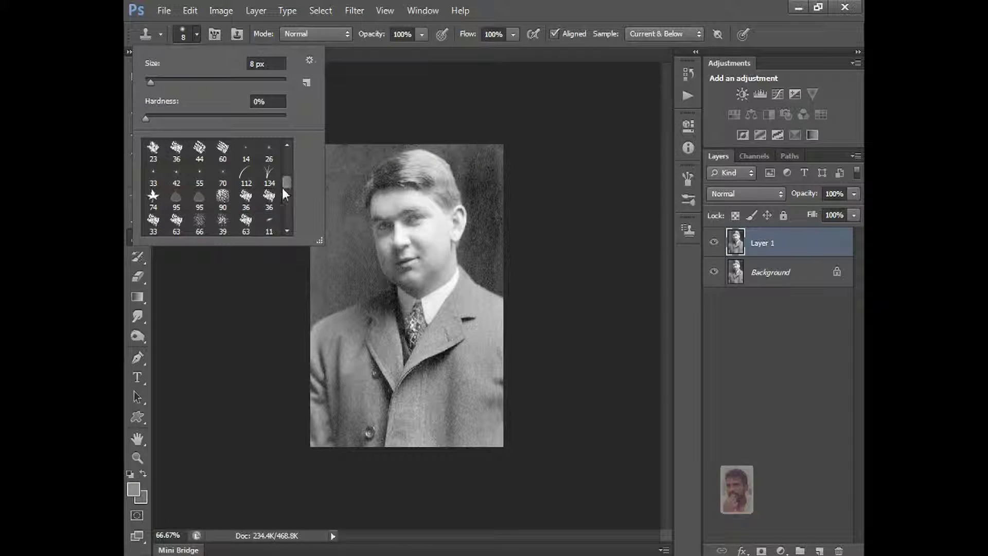
{"action": "left_click", "coordinate": [269, 200]}
{"action": "left_click", "coordinate": [197, 35]}
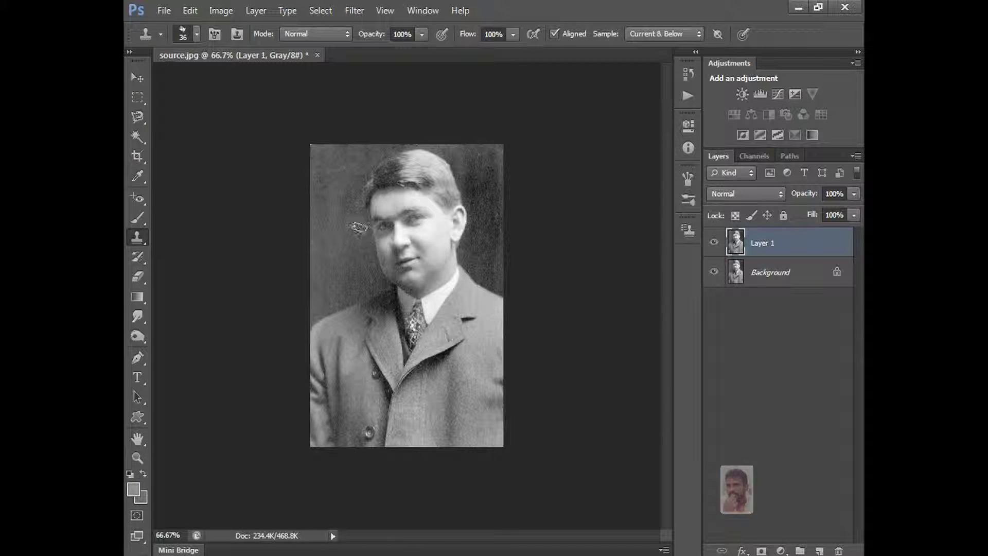
Step: Enlarge the textured Clone Stamp brush to 125 px
{"action": "key", "text": "bracketright"}
{"action": "key", "text": "bracketright"}
{"action": "key", "text": "bracketright"}
{"action": "key", "text": "bracketright"}
{"action": "key", "text": "bracketright"}
{"action": "key", "text": "bracketright"}
{"action": "key", "text": "bracketright"}
{"action": "key", "text": "bracketright"}
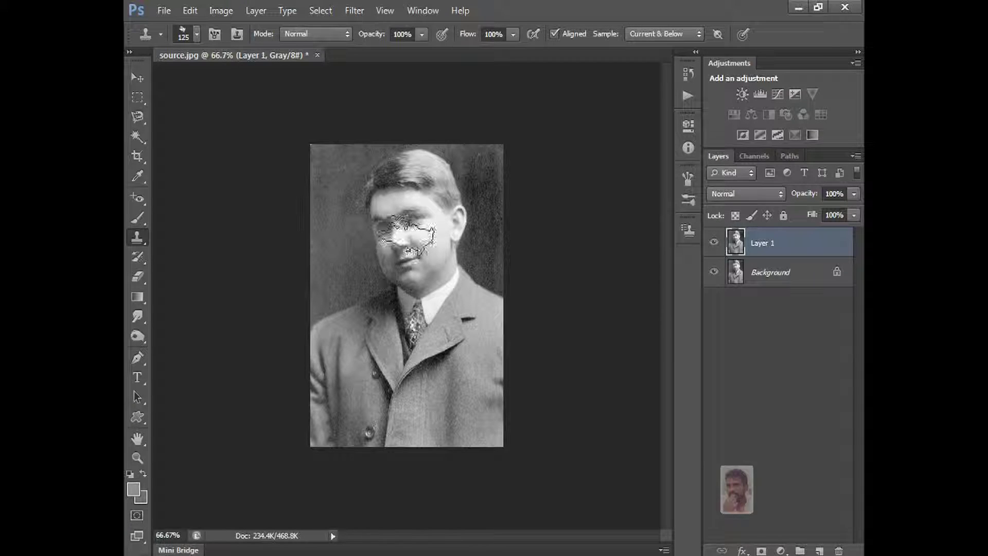
Step: Try the textured 125 px Clone Stamp tip over the man's face and collar, and undo the test strokes
{"action": "mouse_move", "coordinate": [404, 259]}
{"action": "left_mouse_down"}
{"action": "mouse_move", "coordinate": [391, 216]}
{"action": "mouse_move", "coordinate": [388, 260]}
{"action": "mouse_move", "coordinate": [419, 208]}
{"action": "mouse_move", "coordinate": [421, 288]}
{"action": "mouse_move", "coordinate": [385, 229]}
{"action": "mouse_move", "coordinate": [388, 215]}
{"action": "mouse_move", "coordinate": [421, 310]}
{"action": "left_mouse_up"}
{"action": "key", "text": "ctrl+alt+z"}
{"action": "key", "text": "ctrl+alt+z"}
{"action": "key", "text": "ctrl+alt+z"}
{"action": "key", "text": "ctrl+alt+z"}
{"action": "key", "text": "ctrl+alt+z"}
{"action": "key", "text": "ctrl+alt+z"}
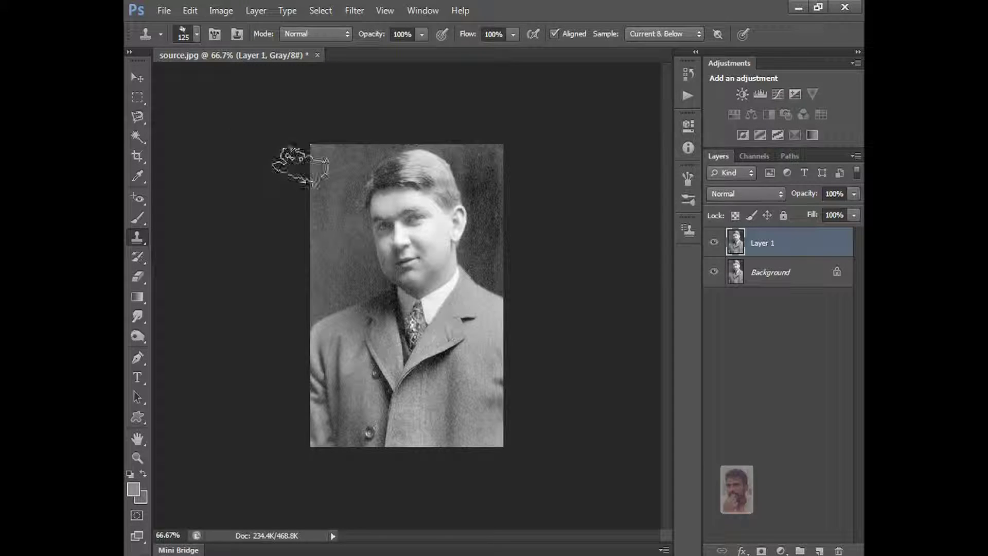
Step: Choose the soft round brush tip with 0% hardness from the presets for the Clone Stamp tool
{"action": "left_click", "coordinate": [196, 34]}
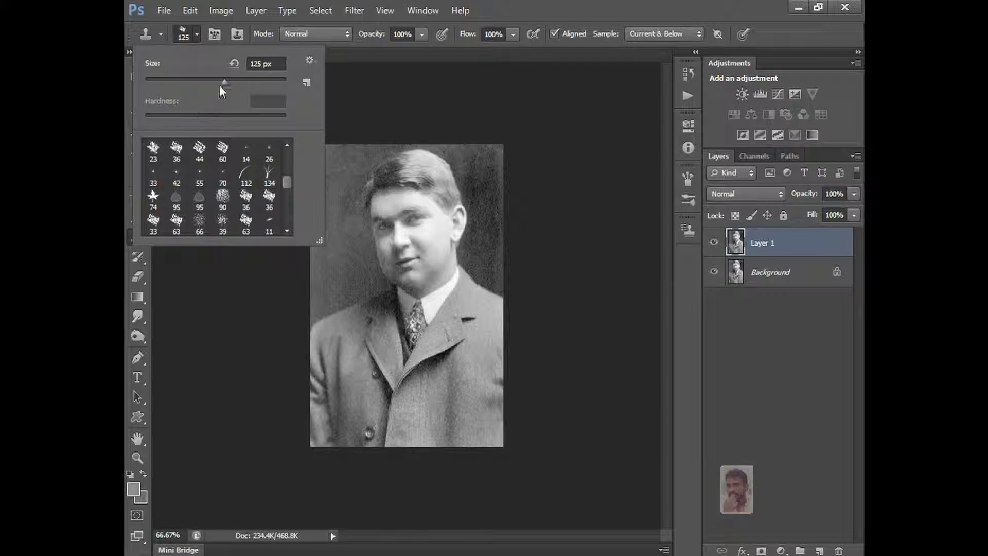
{"action": "left_click_drag", "start_coordinate": [283, 180], "coordinate": [282, 149]}
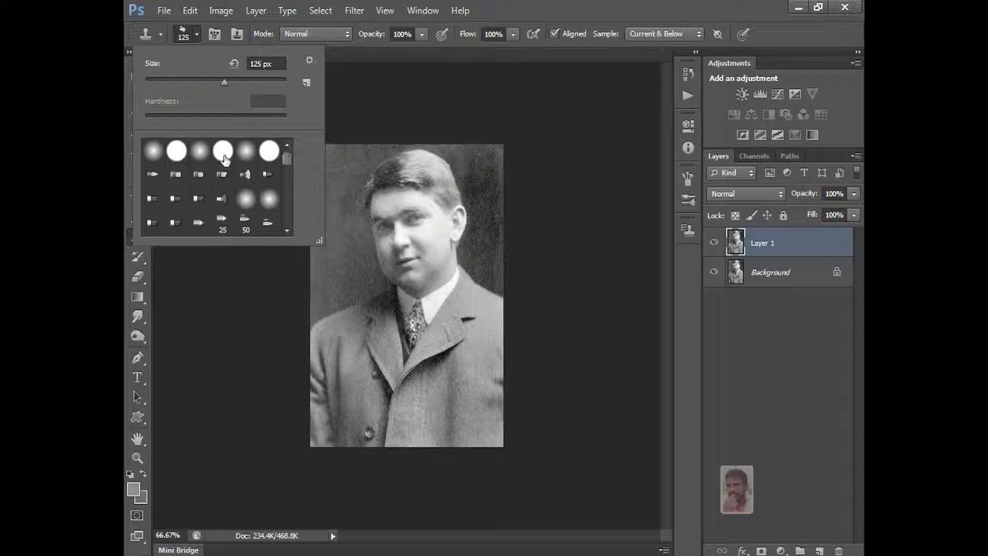
{"action": "left_click", "coordinate": [157, 150]}
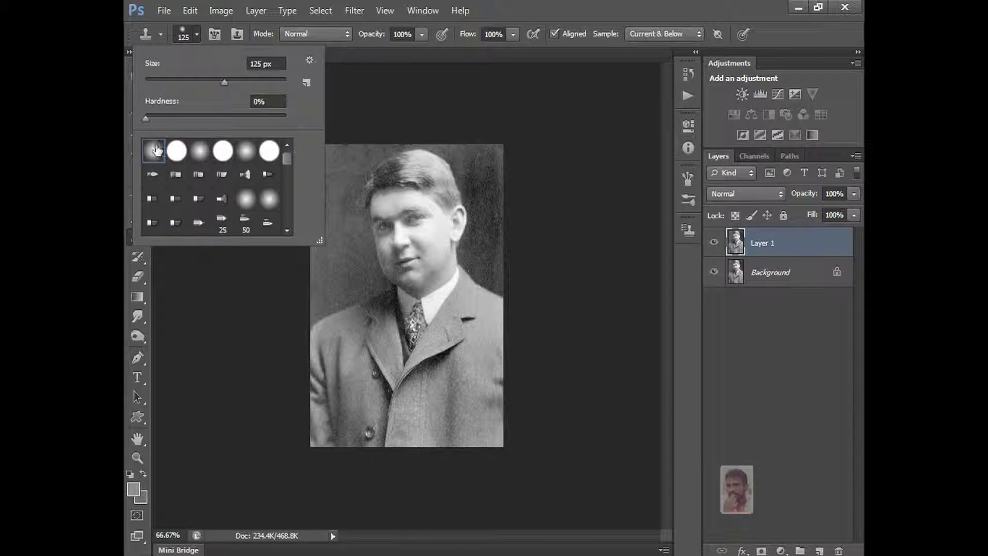
{"action": "left_click", "coordinate": [196, 32]}
{"action": "left_click", "coordinate": [136, 78]}
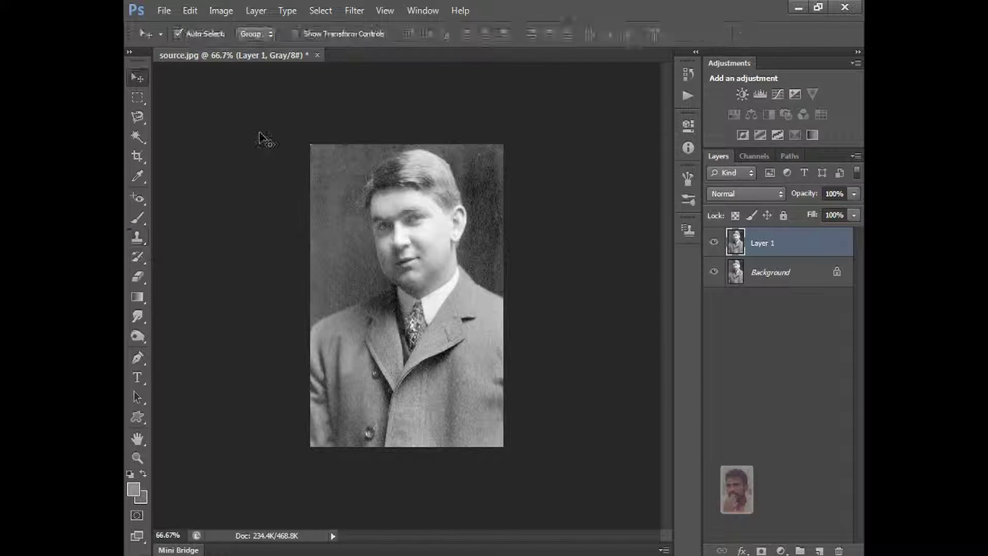
{"action": "key", "text": "ctrl+minus"}
{"action": "key", "text": "ctrl+minus"}
{"action": "key", "text": "ctrl+plus"}
{"action": "key", "text": "ctrl+plus"}
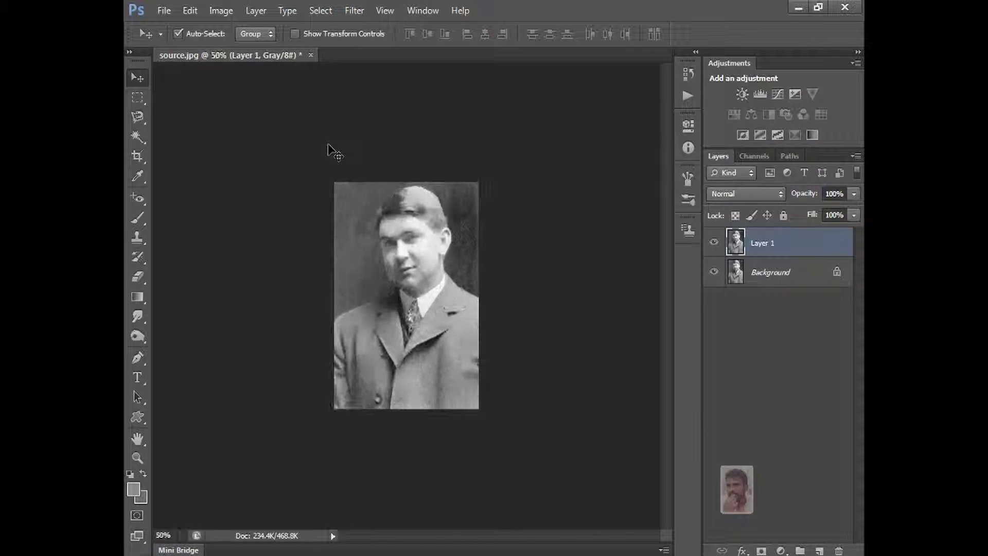
{"action": "left_click", "coordinate": [136, 240]}
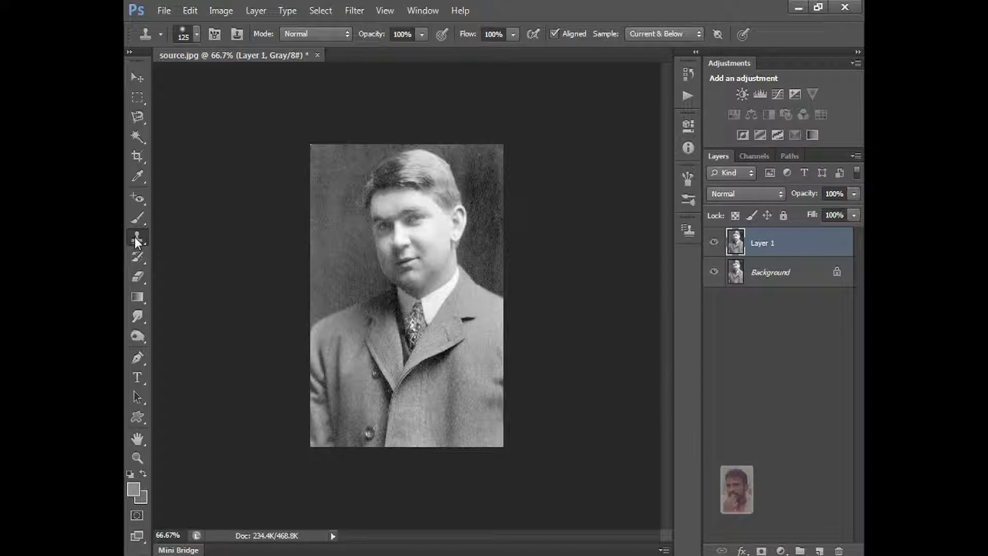